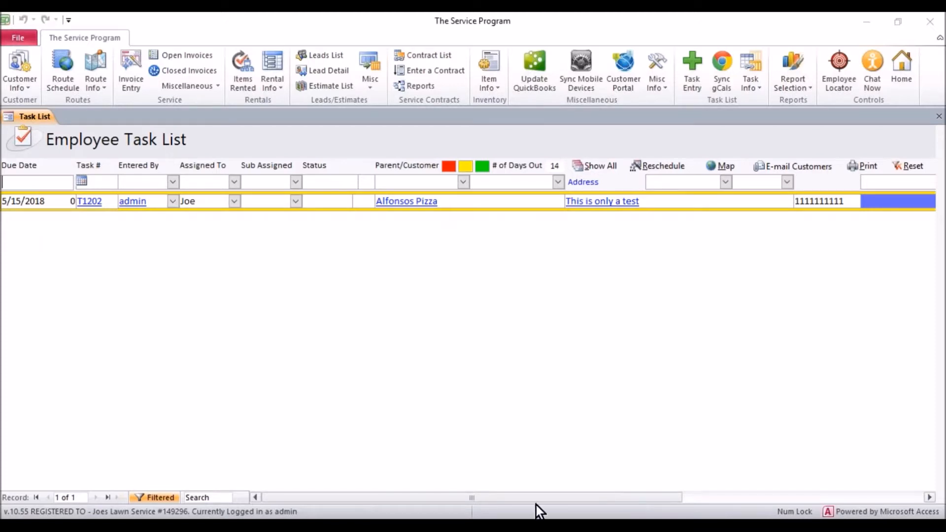
Select task T1202 for Alfonsos Pizza and open the Task Email form.
double_click(108, 204)
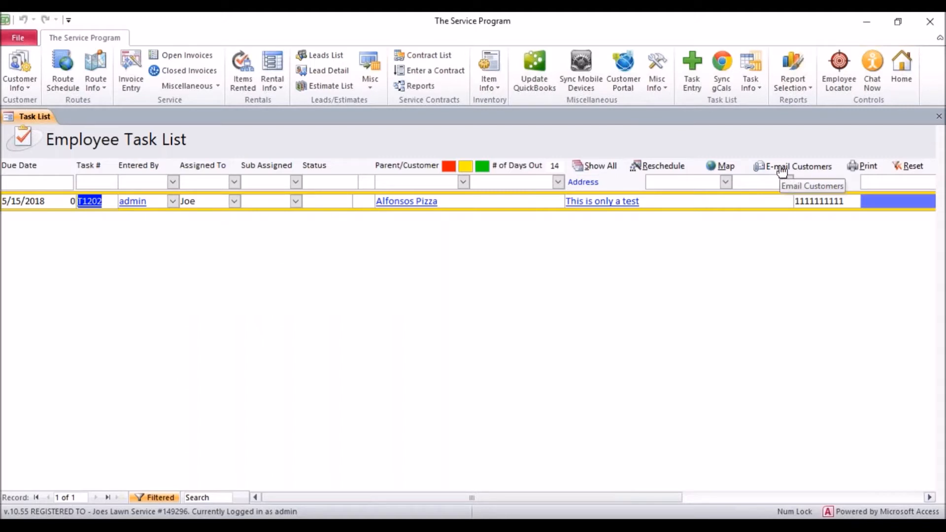
click(369, 203)
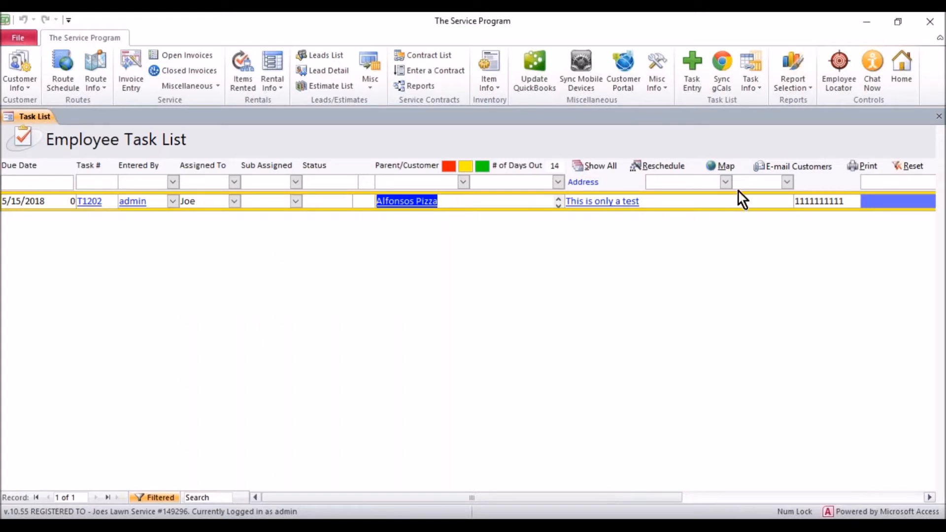
click(773, 168)
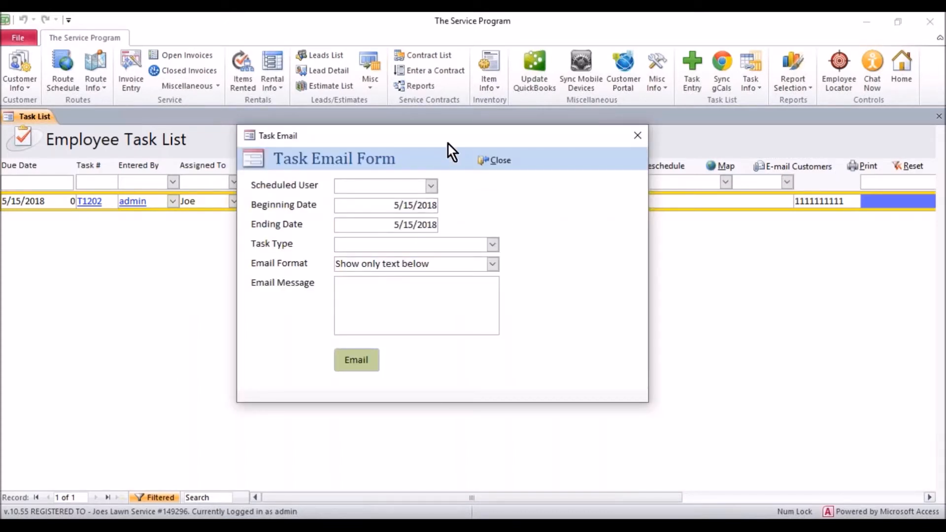
Leave scheduled users and task types empty, keeping the 'Show only text below' format.
drag(448, 143, 537, 170)
click(521, 215)
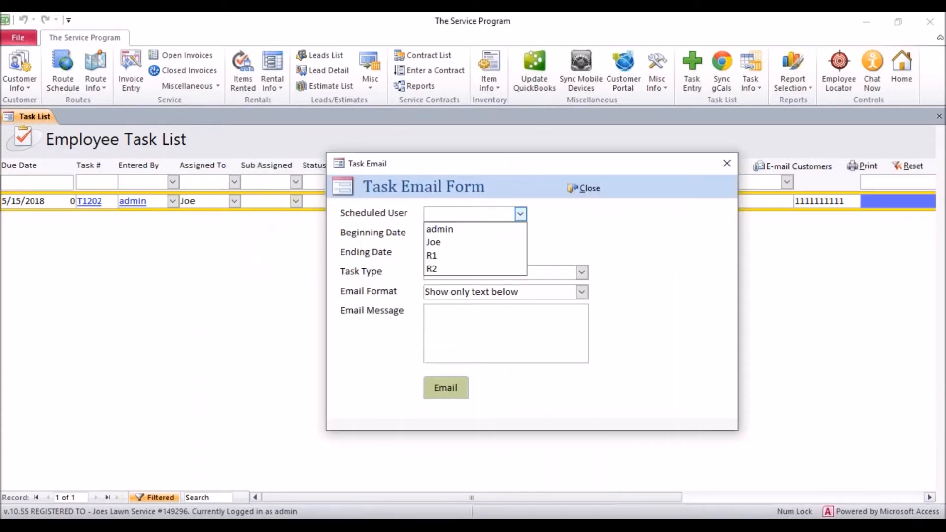
click(520, 215)
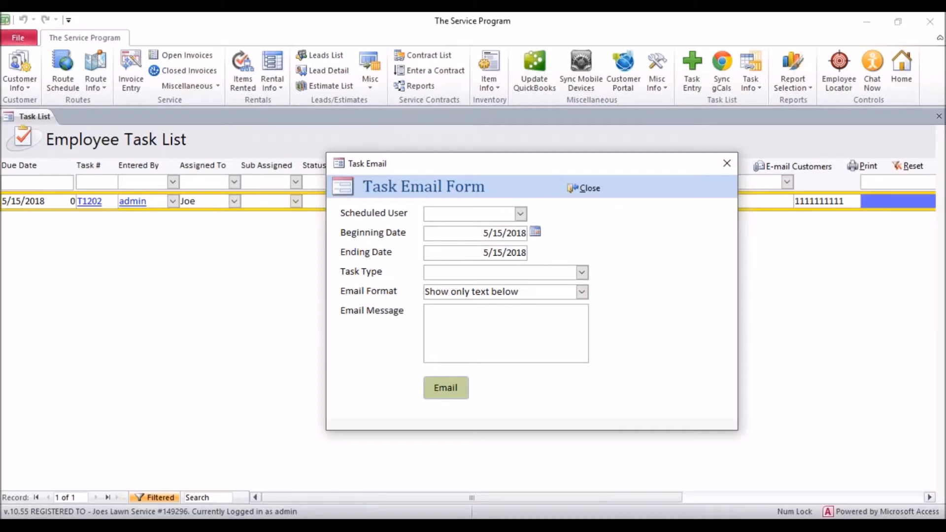
click(582, 273)
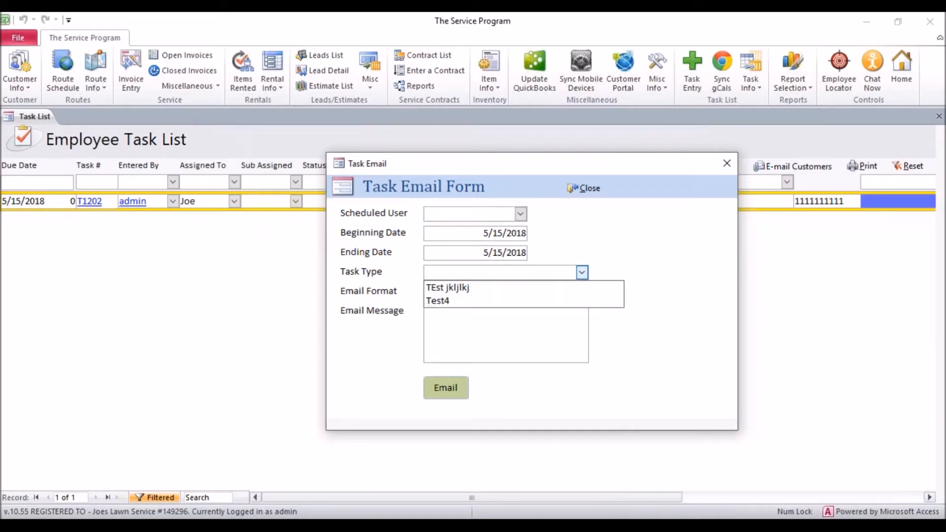
click(582, 272)
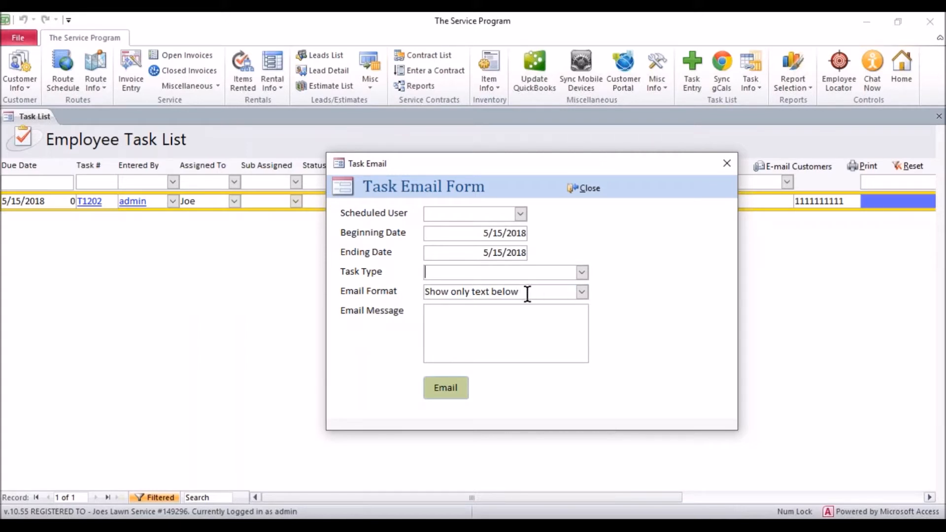
drag(524, 291, 389, 276)
Send the email 'Reminder please put all vicious dogs behind fences today.' and confirm 1 sent.
click(445, 311)
text(REminder please put all vi)
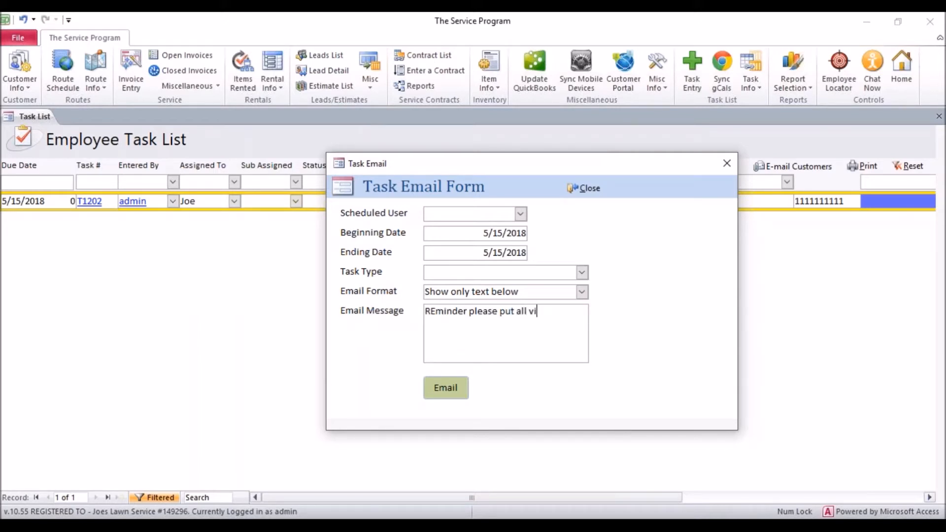
text(cious dogs behin)
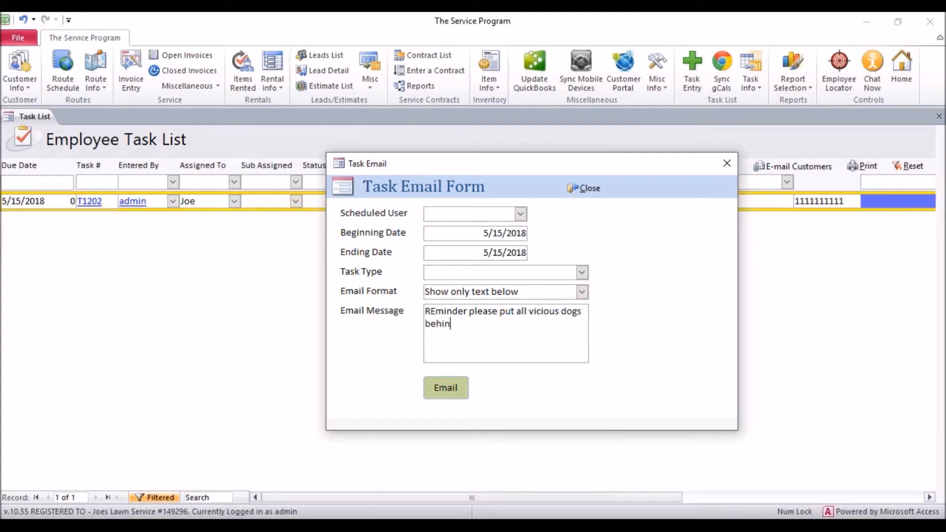
text(d fences today.)
click(438, 309)
key(BackSpace)
text(e)
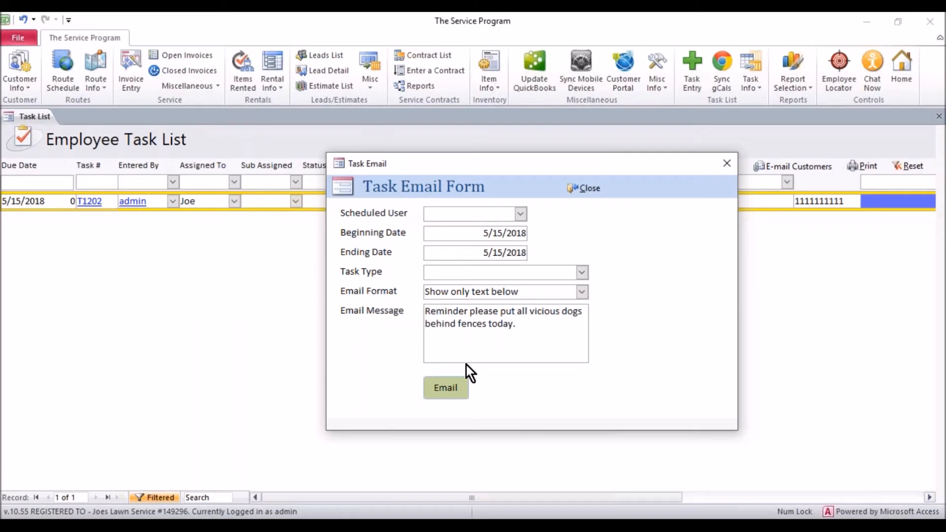
click(451, 386)
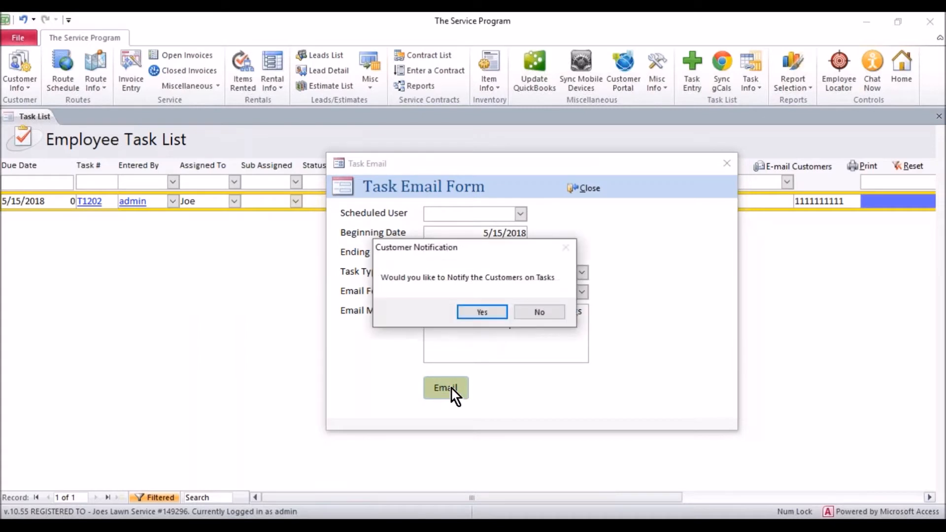
click(481, 312)
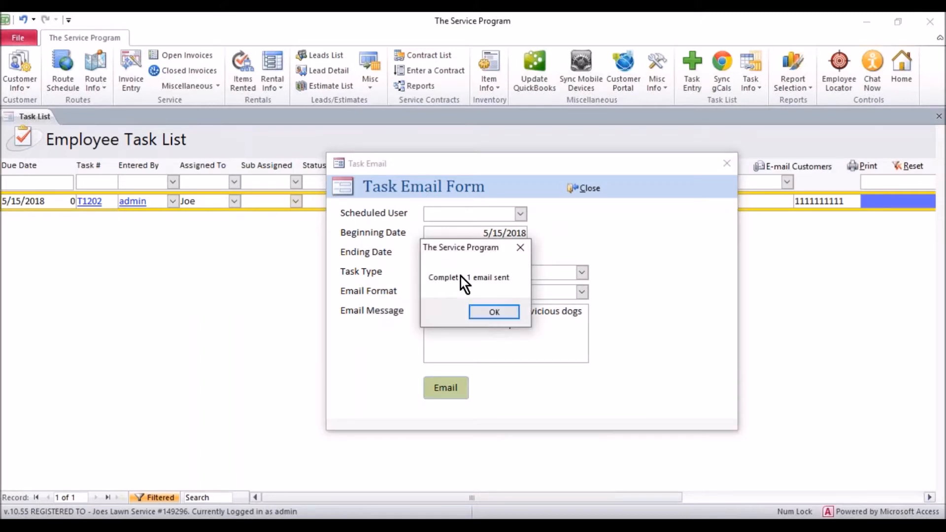
click(489, 312)
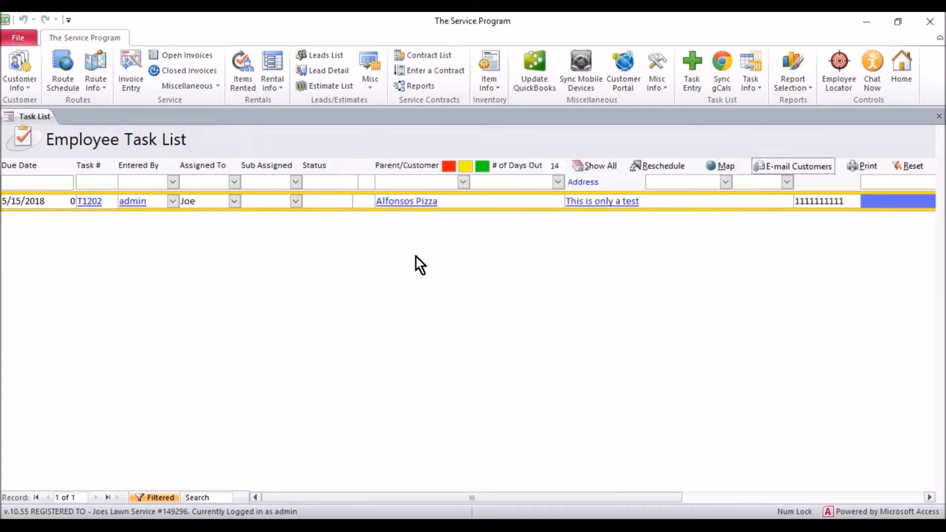
From the Route Schedule, start a route email for route R1 dated 5/8/2018.
click(69, 75)
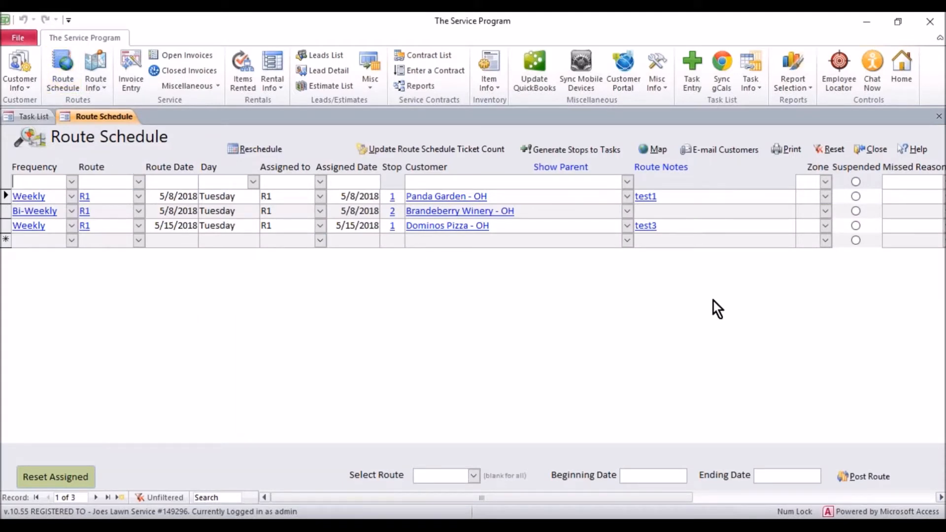
click(721, 151)
drag(289, 197, 625, 219)
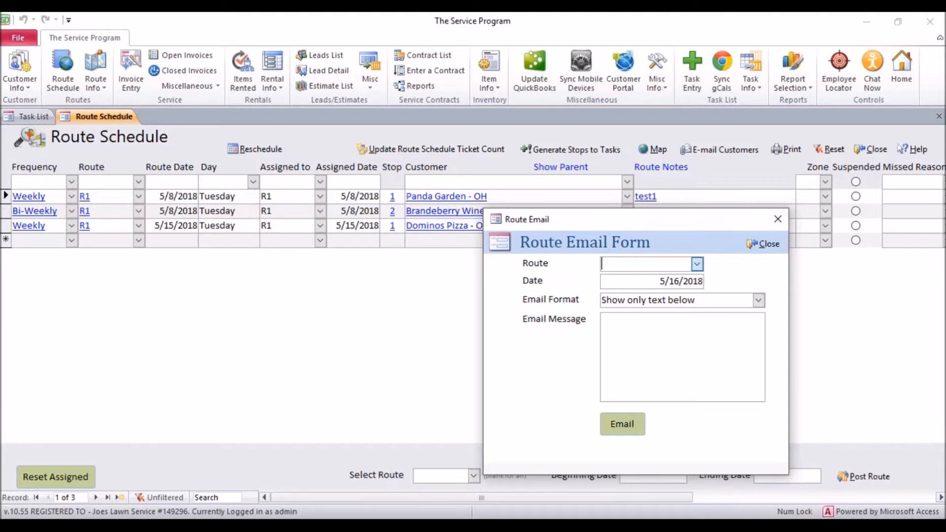
click(699, 266)
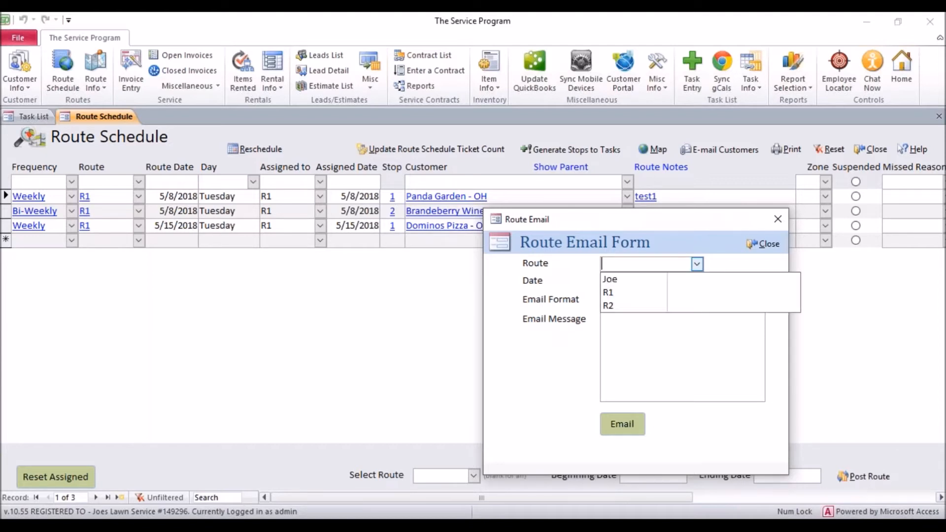
click(620, 292)
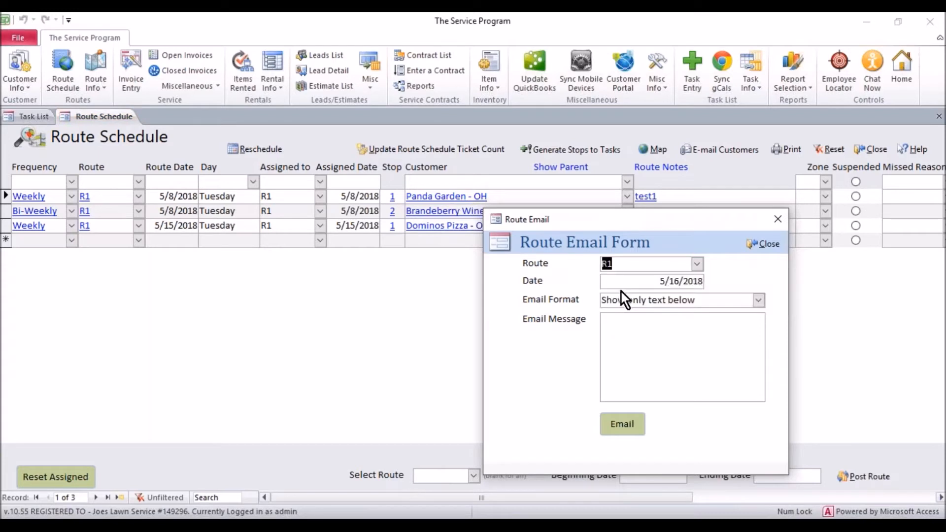
click(674, 277)
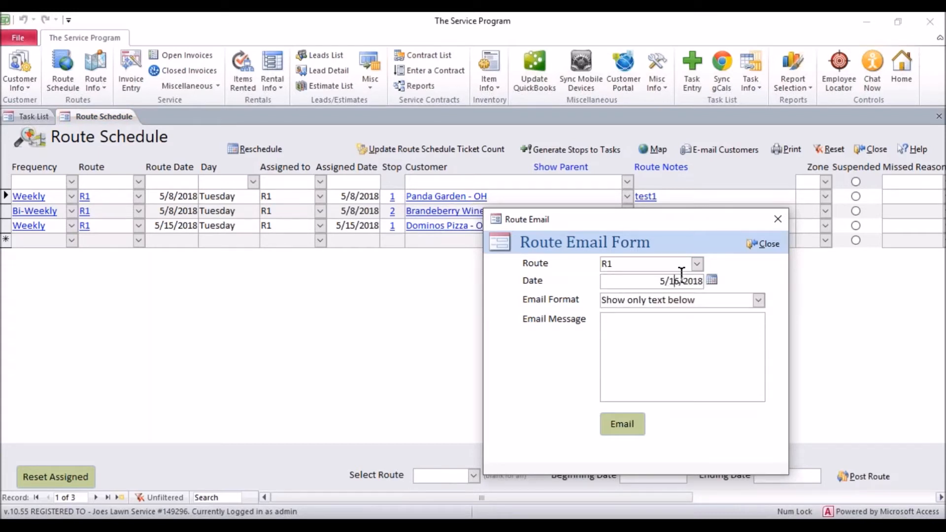
click(712, 280)
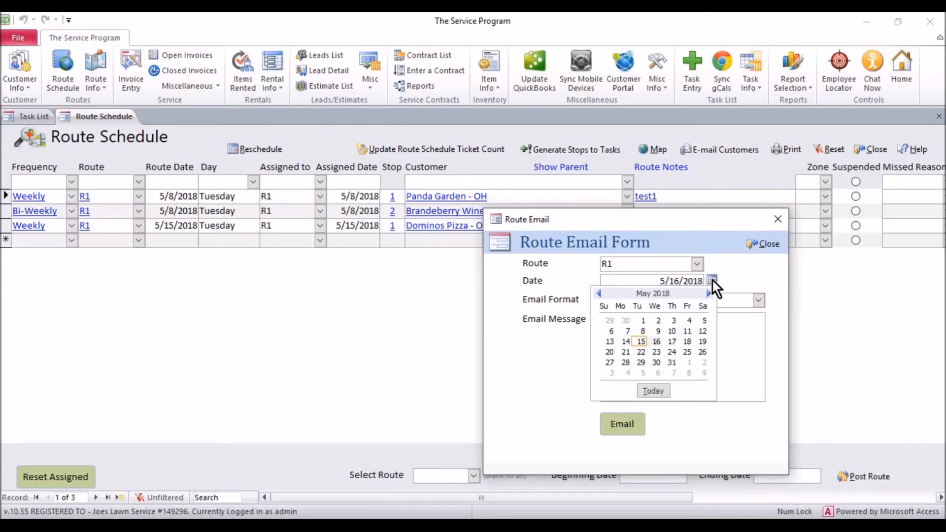
click(642, 331)
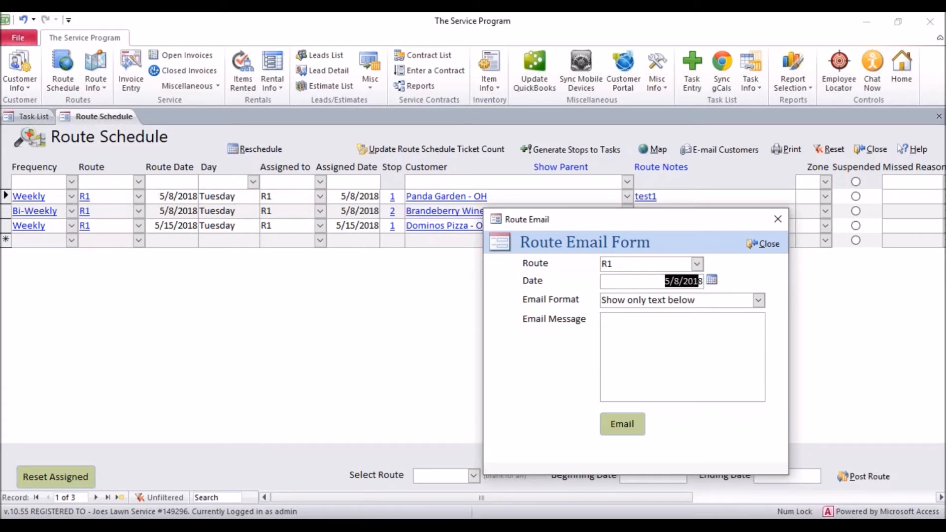
Send 'Sorry I didnt get to you due to bad weather will be there next week.' and close.
click(658, 337)
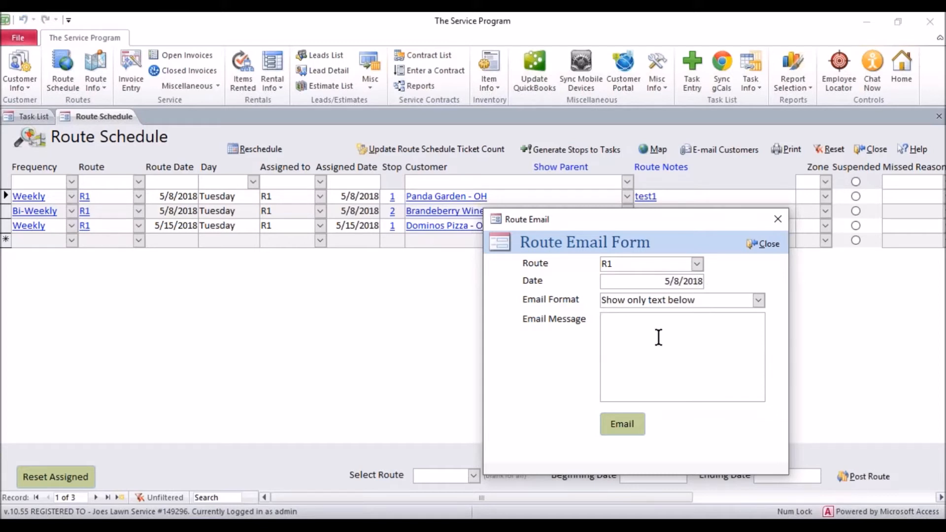
text(Sorry I didnt get you)
key(BackSpace)
key(BackSpace)
key(BackSpace)
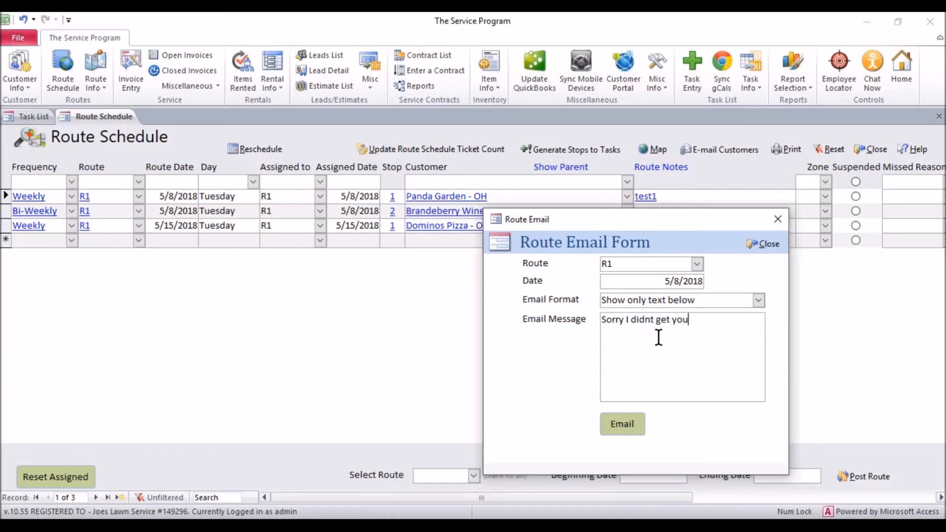
text(to you due to bad weather wil)
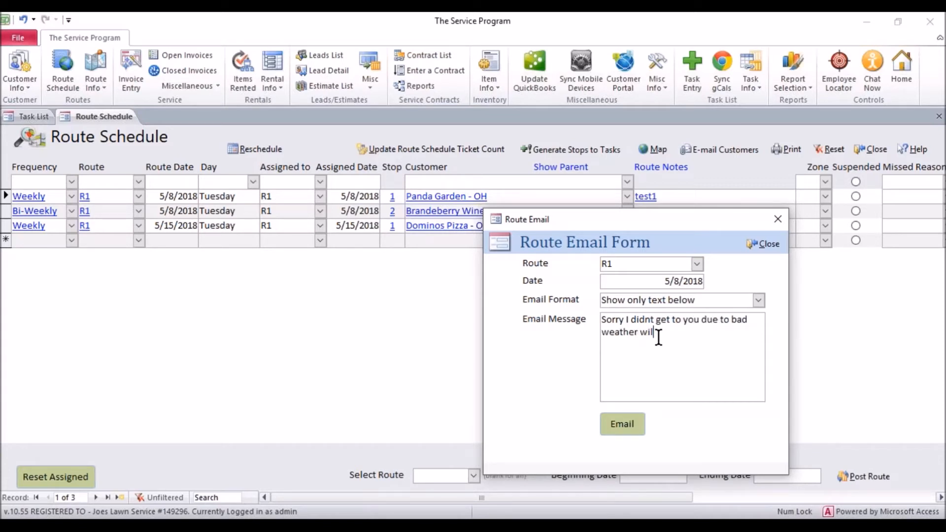
text(l be there next)
key(BackSpace)
key(BackSpace)
text(t week.)
click(625, 425)
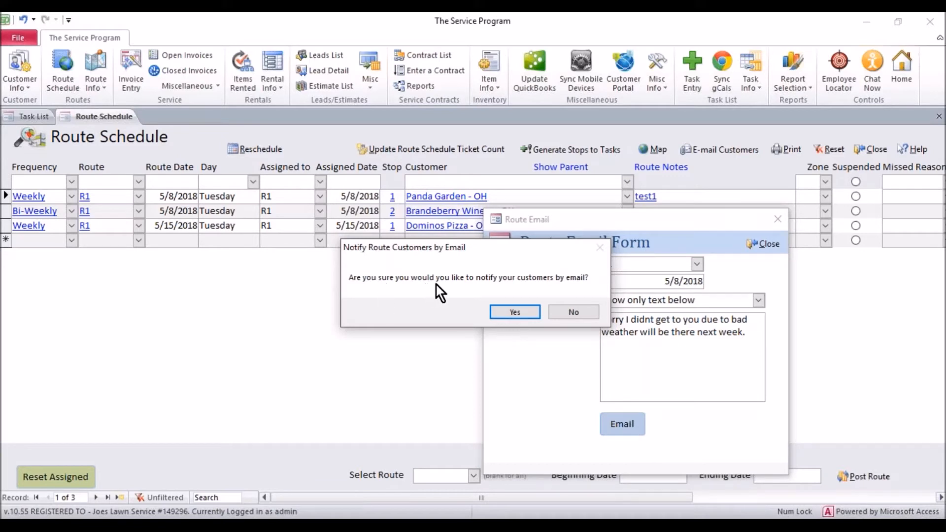
click(518, 313)
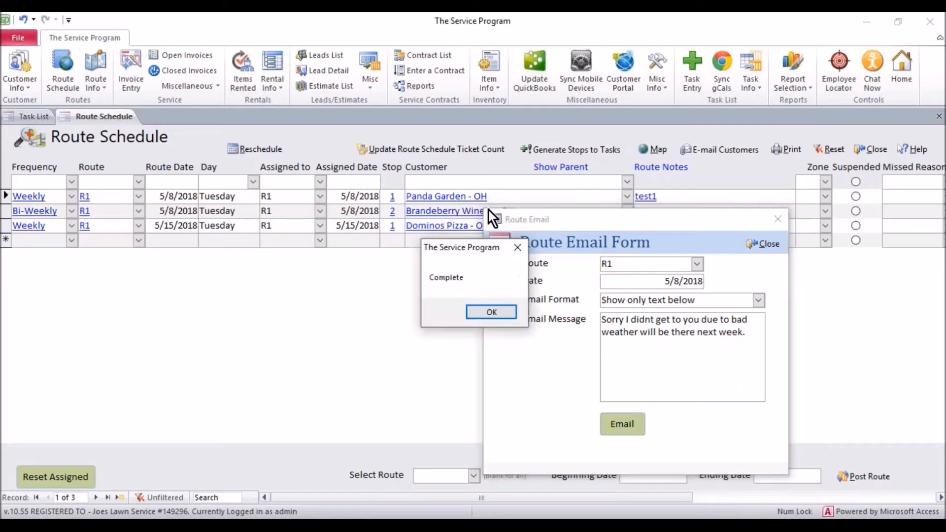
click(508, 309)
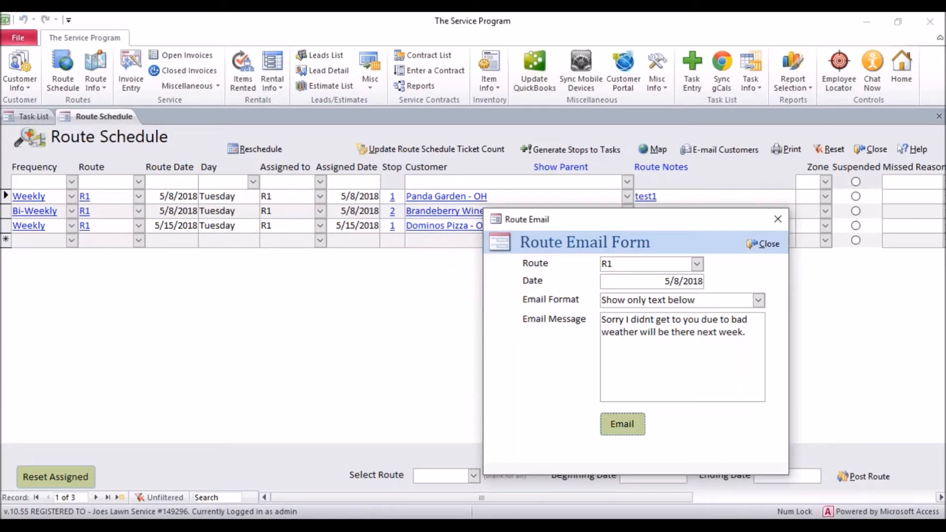
click(773, 244)
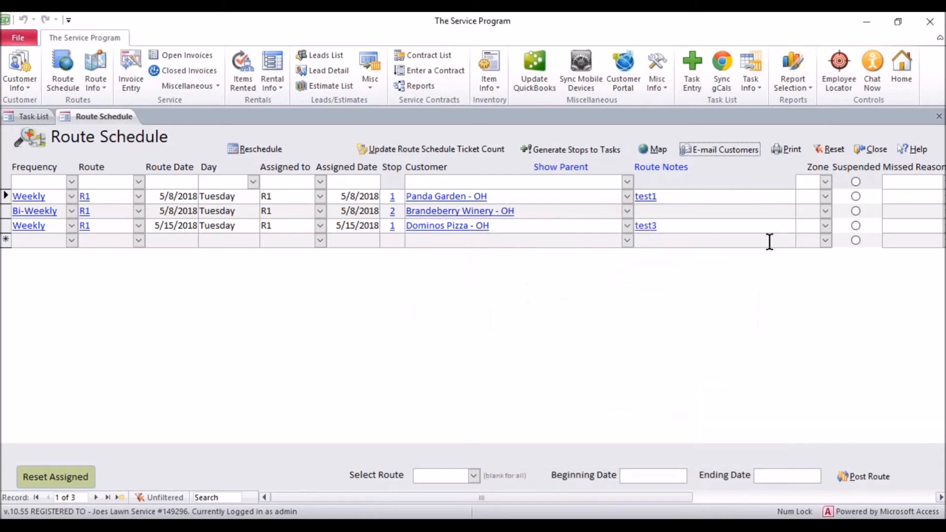
click(8, 82)
click(20, 100)
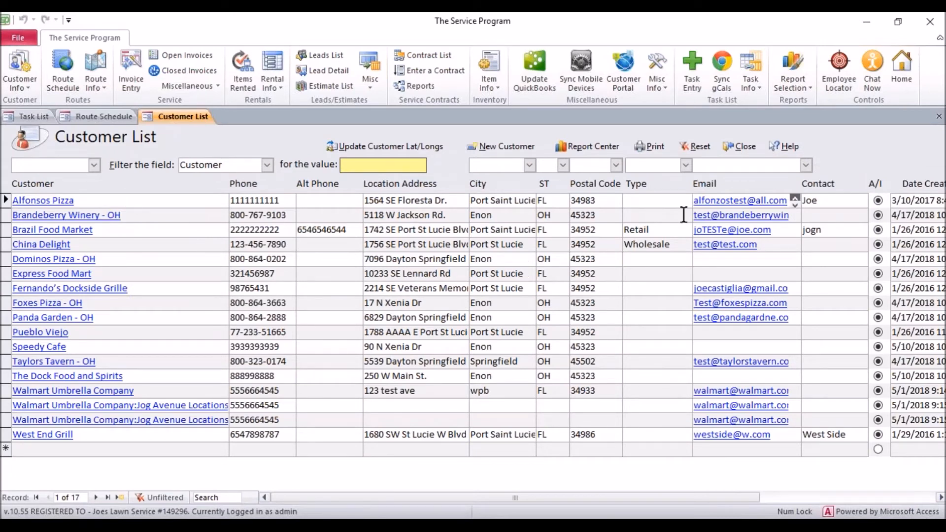
drag(684, 215, 673, 215)
click(769, 259)
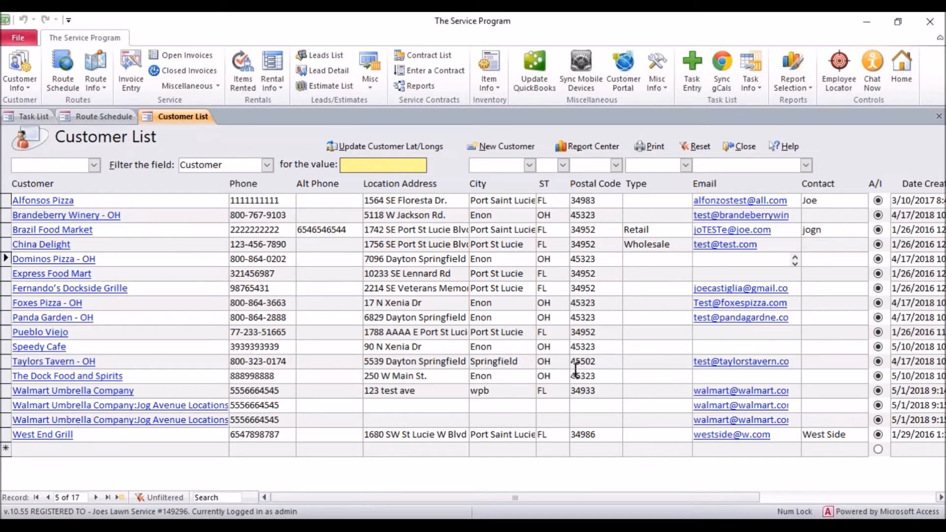
click(76, 115)
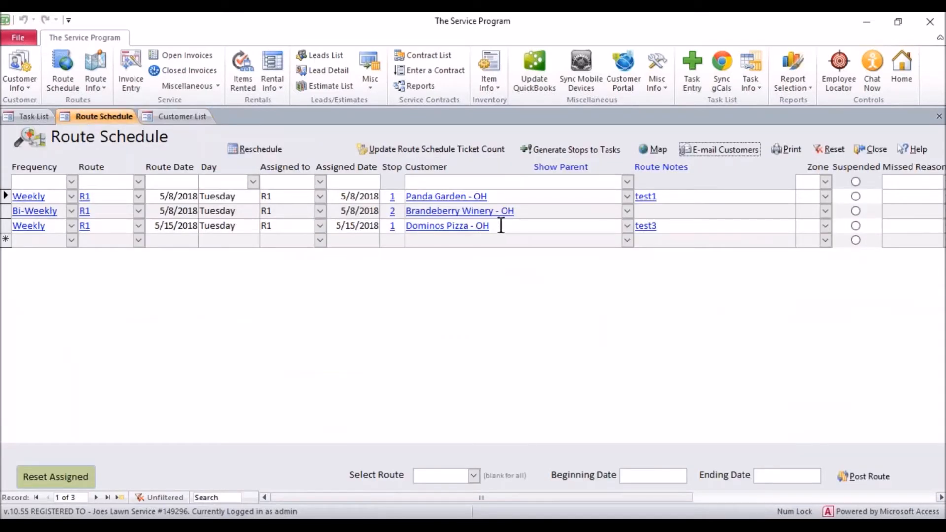
click(407, 225)
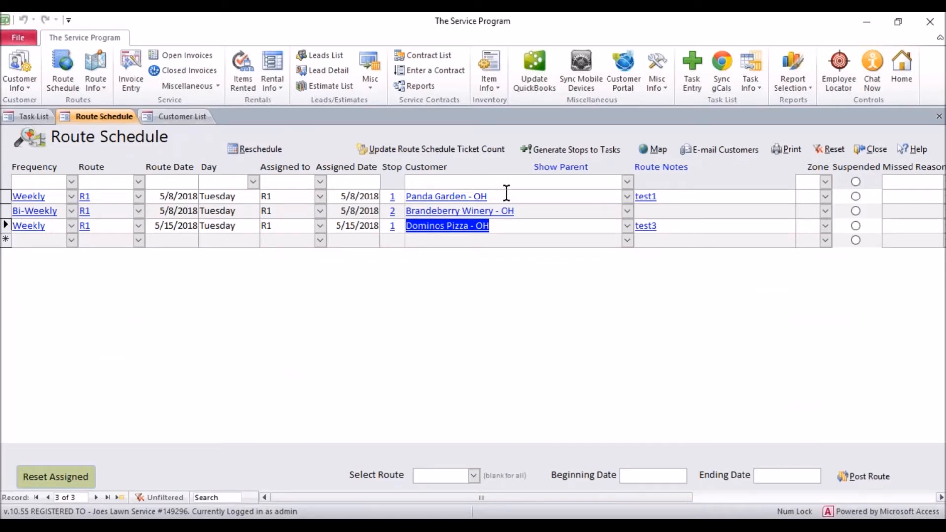
click(189, 121)
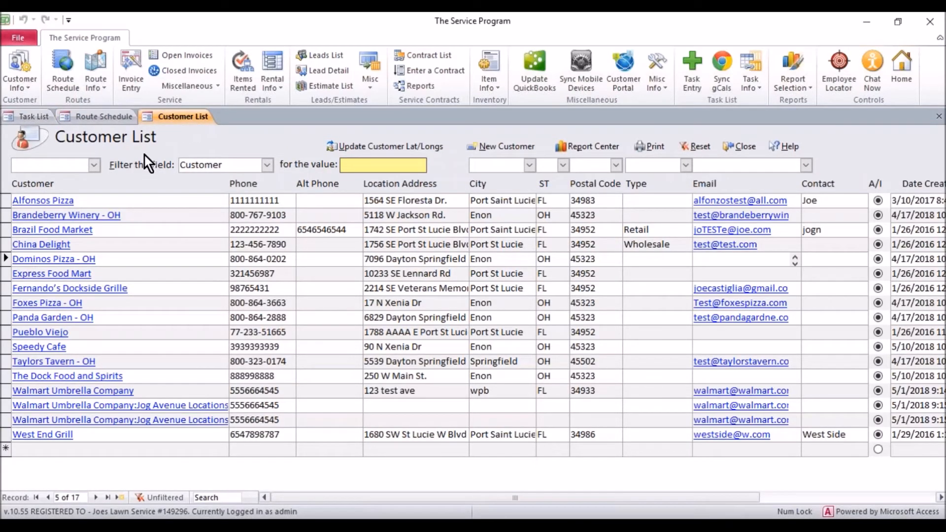
Open Brazil Food Market's record and email it 'something special to tell you.'.
click(98, 227)
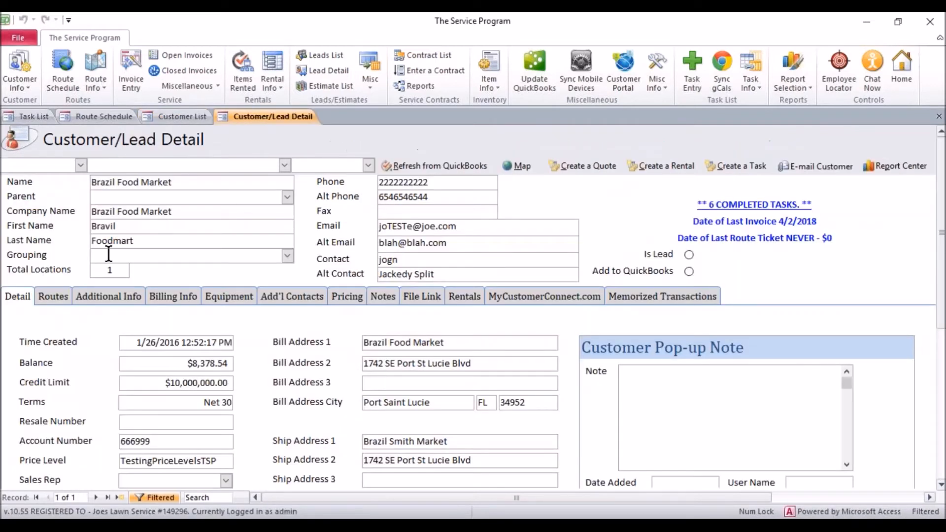
click(816, 166)
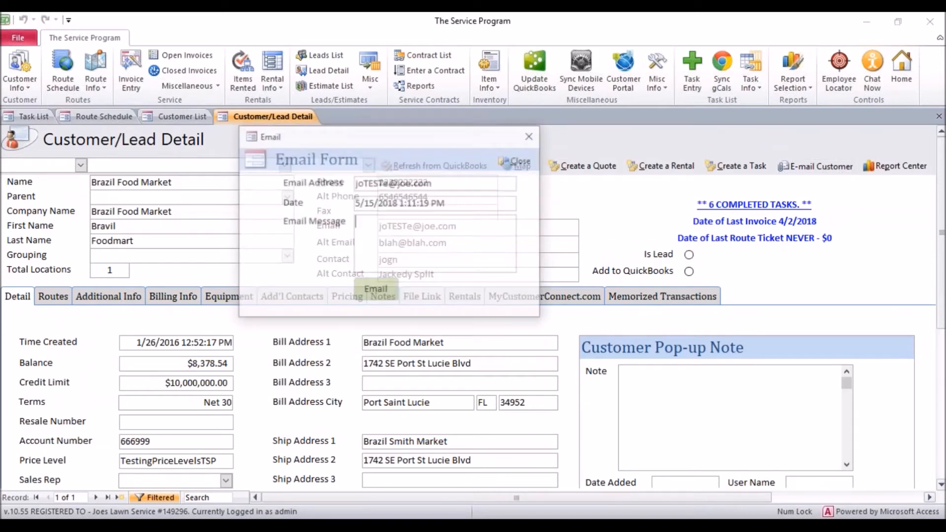
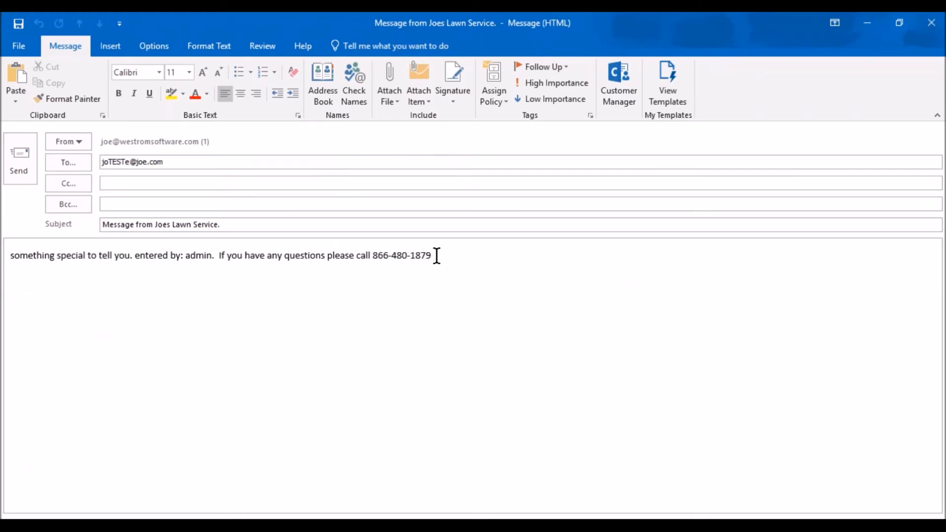
Review the draft's body text and phone number, then close it without saving changes.
drag(436, 256, 10, 257)
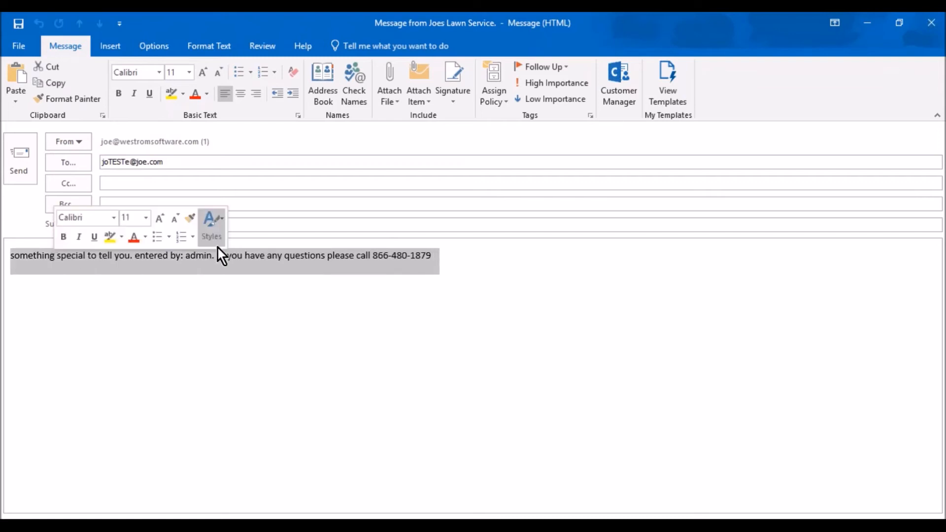
click(191, 258)
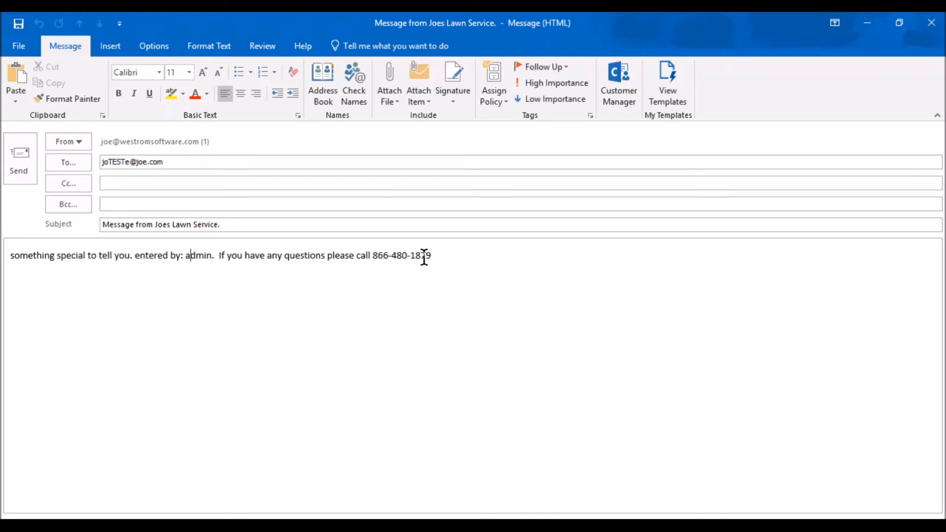
drag(383, 251, 372, 255)
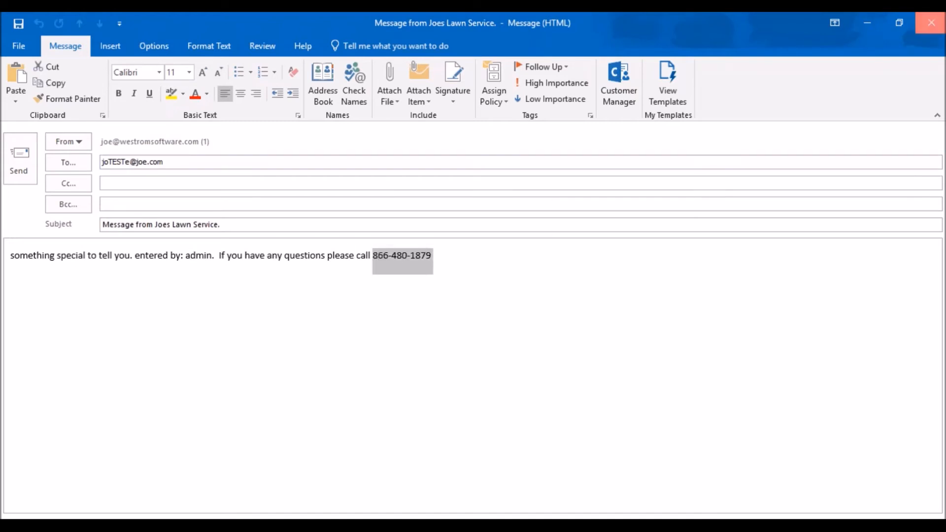
click(931, 23)
click(477, 308)
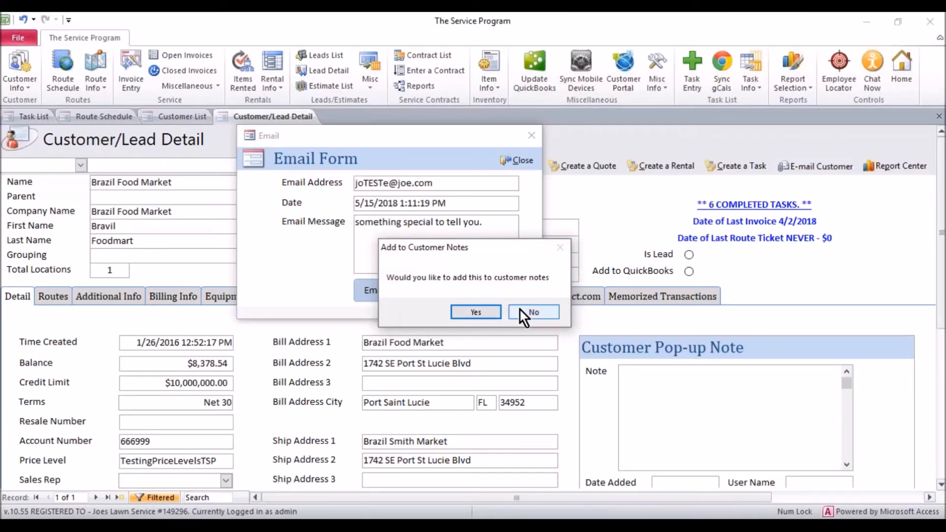
Log the email in Brazil Food Market's notes and review the new note on the Notes tab.
click(482, 311)
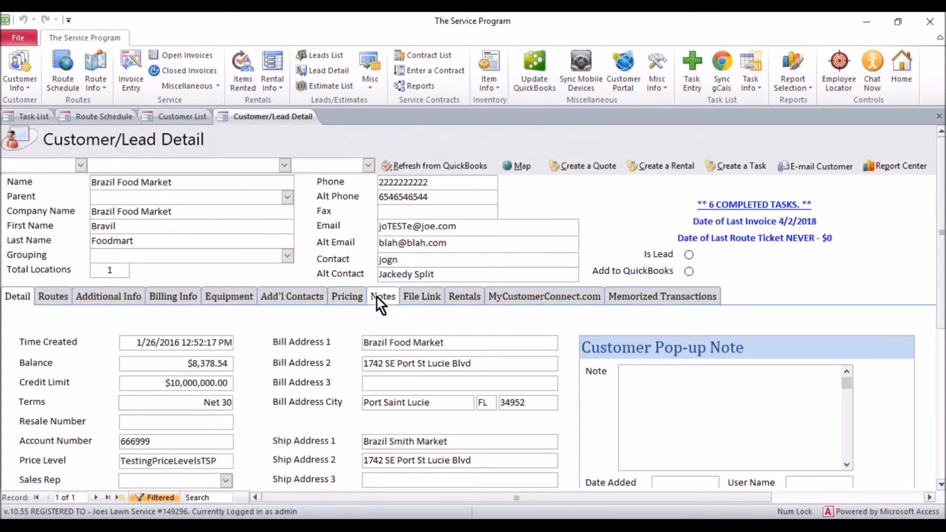
click(379, 298)
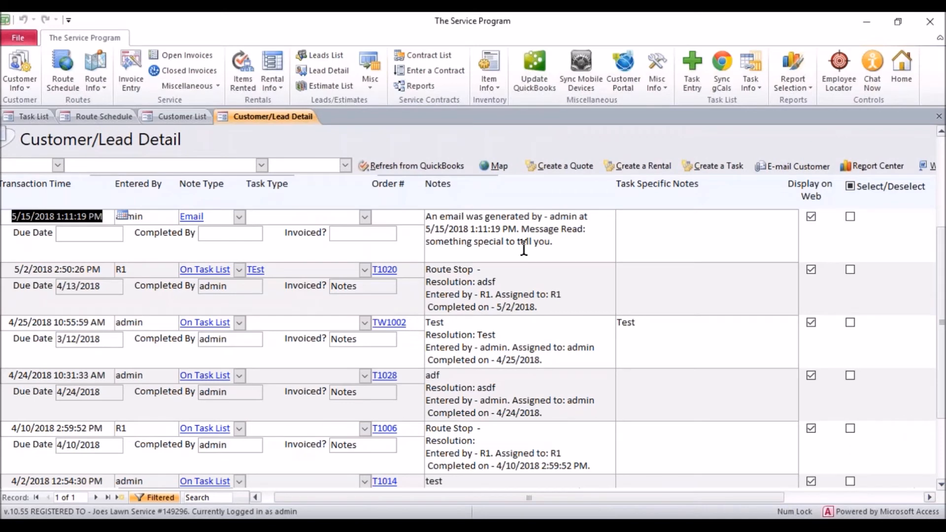
click(565, 242)
drag(564, 241, 445, 217)
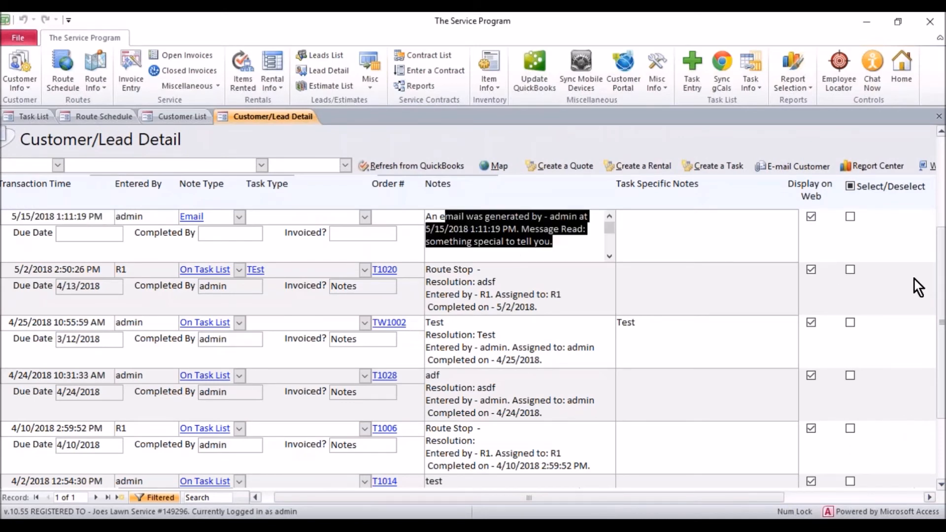
drag(940, 265, 941, 209)
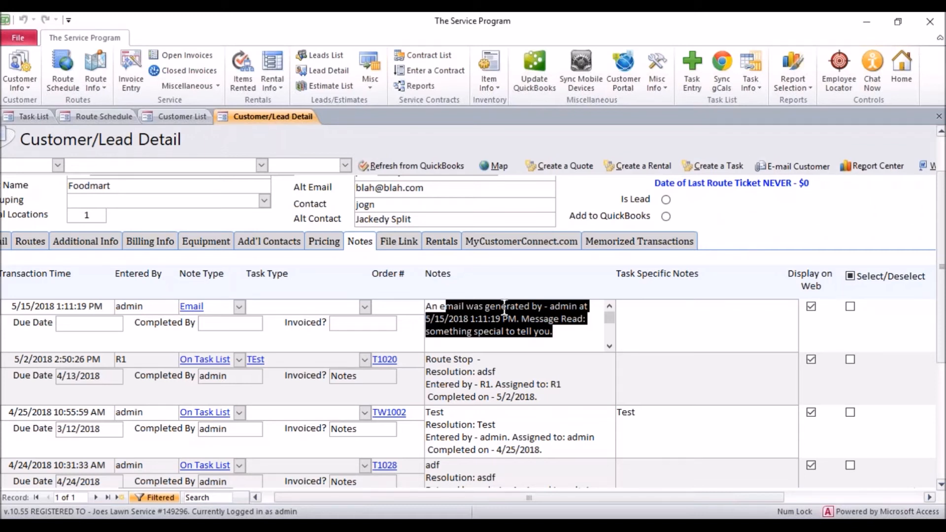
drag(526, 497, 661, 497)
Close the Customer/Lead Detail, Customer List and Route Schedule, returning to the Employee Task List.
click(781, 165)
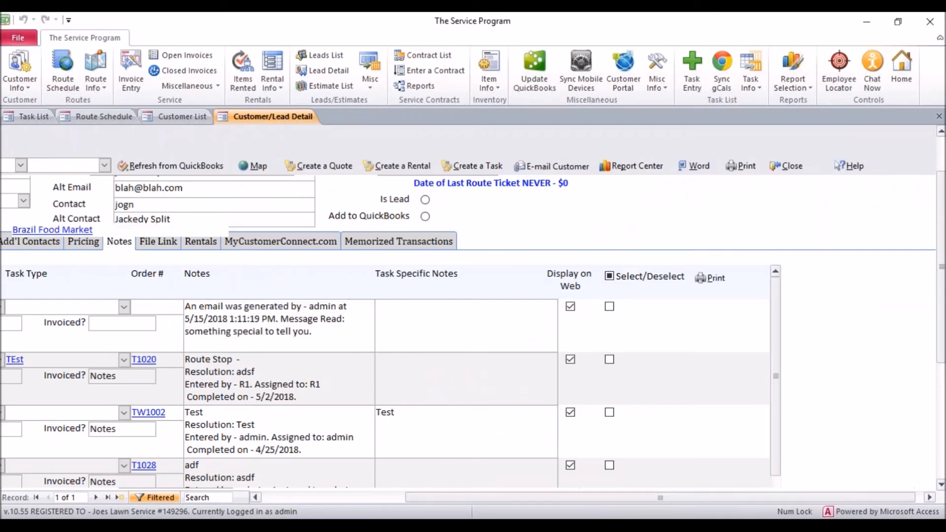
click(739, 147)
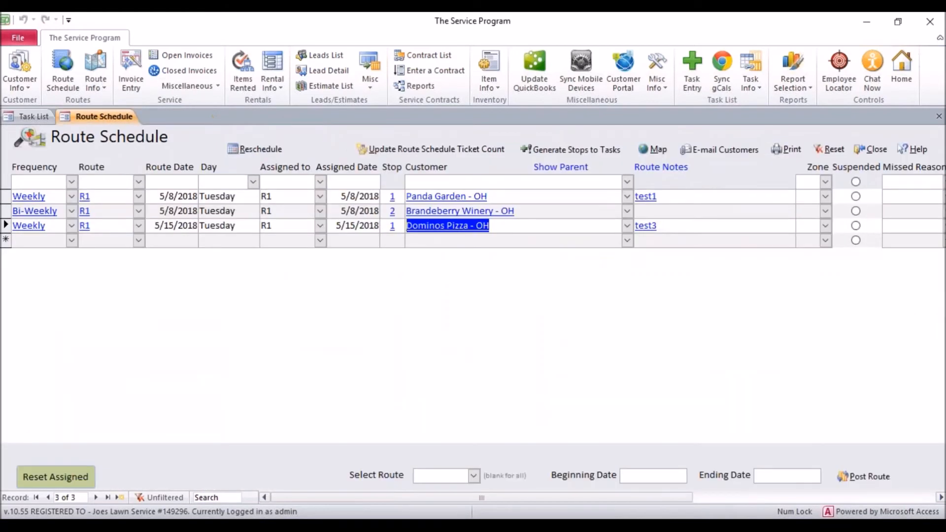
click(871, 149)
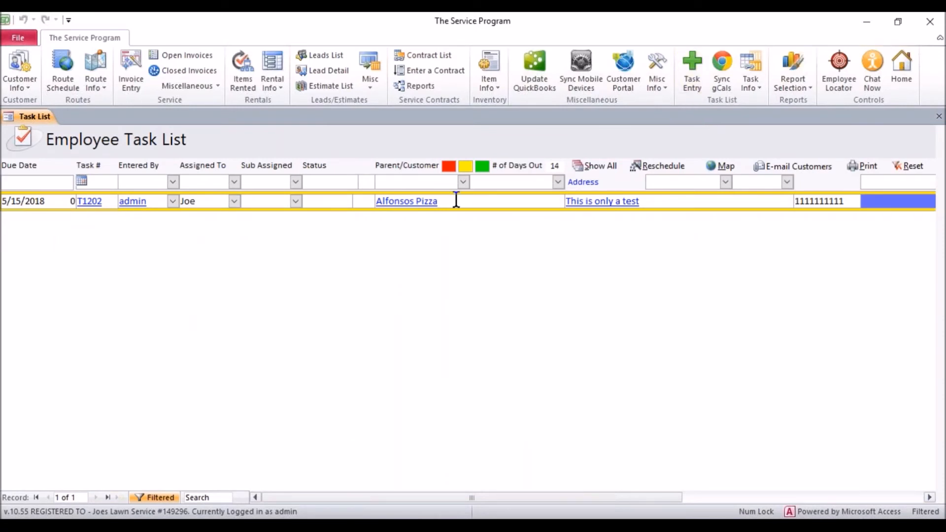
drag(453, 200, 379, 198)
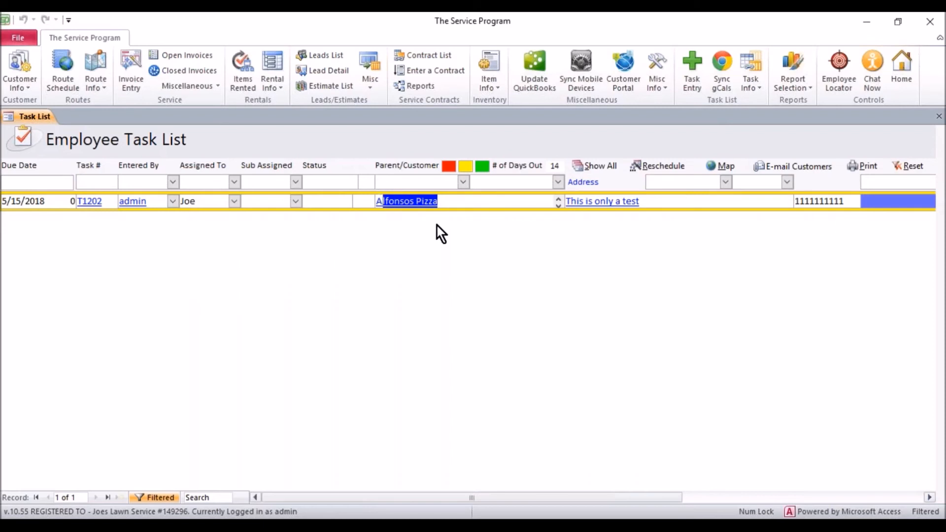
click(696, 79)
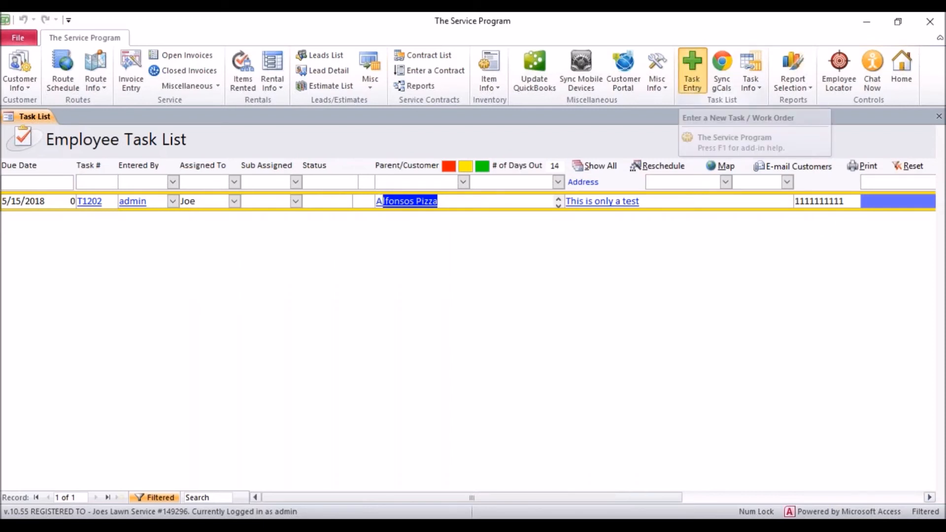
Set the new task's customer to Test1 with a description about contacting a specific customer.
click(342, 229)
click(348, 229)
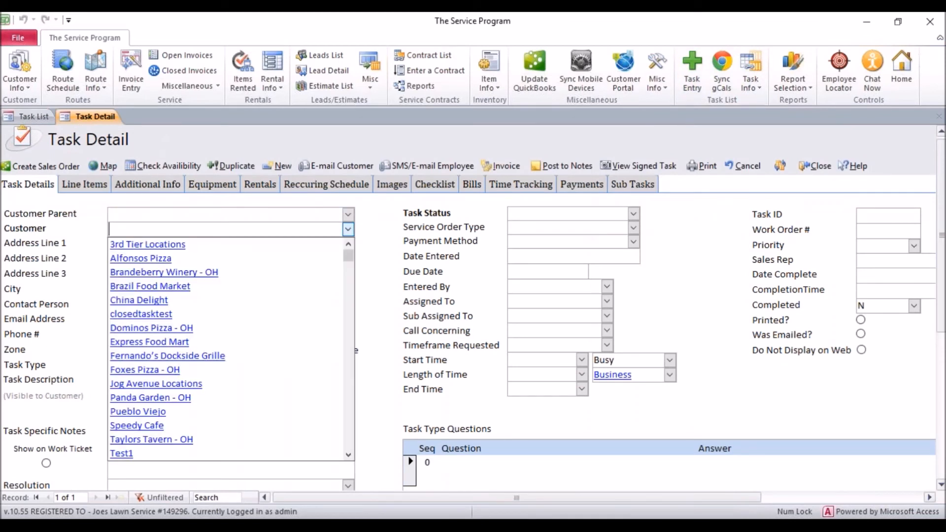
scroll(230, 410, down, 1)
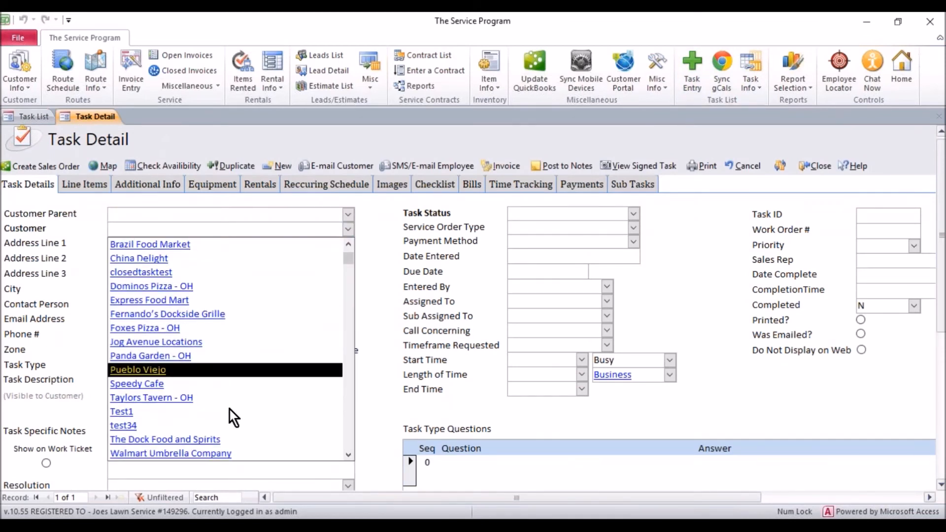
click(159, 412)
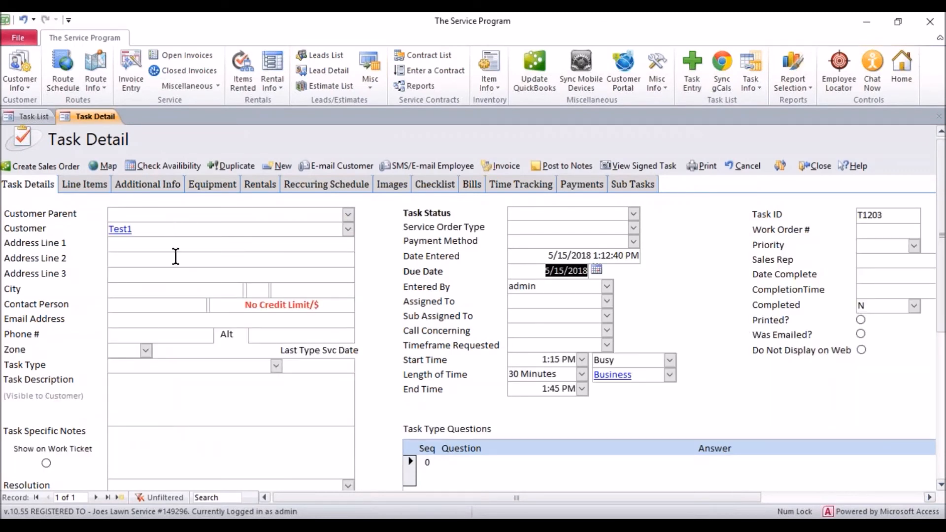
click(176, 393)
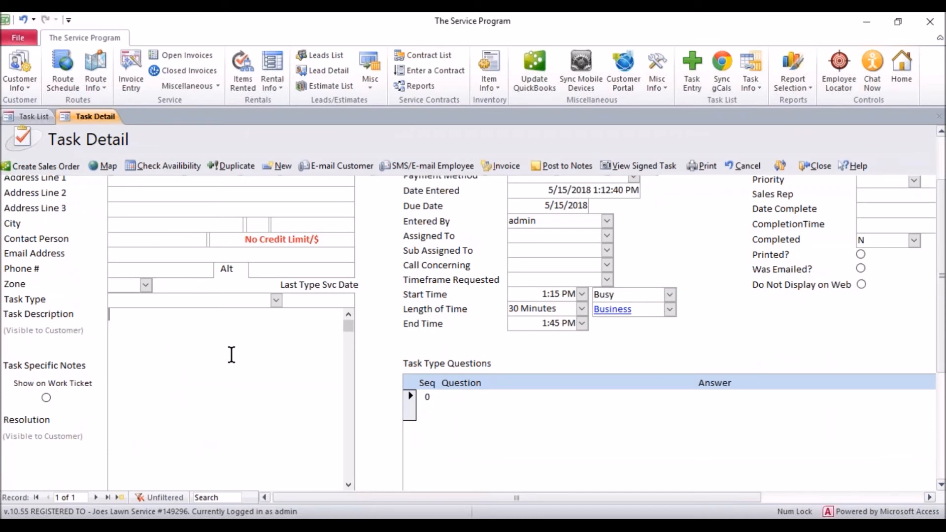
text(Dont forget to contact a s)
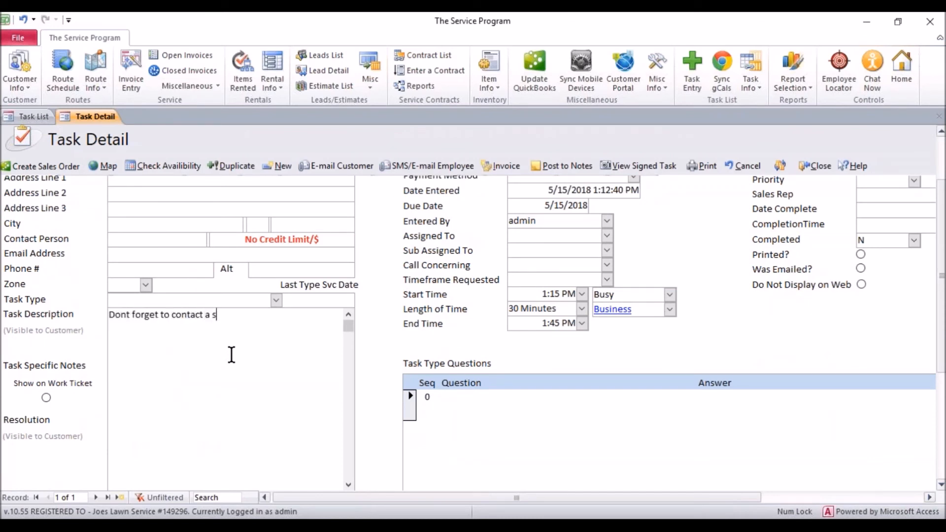
text(pecific customer a)
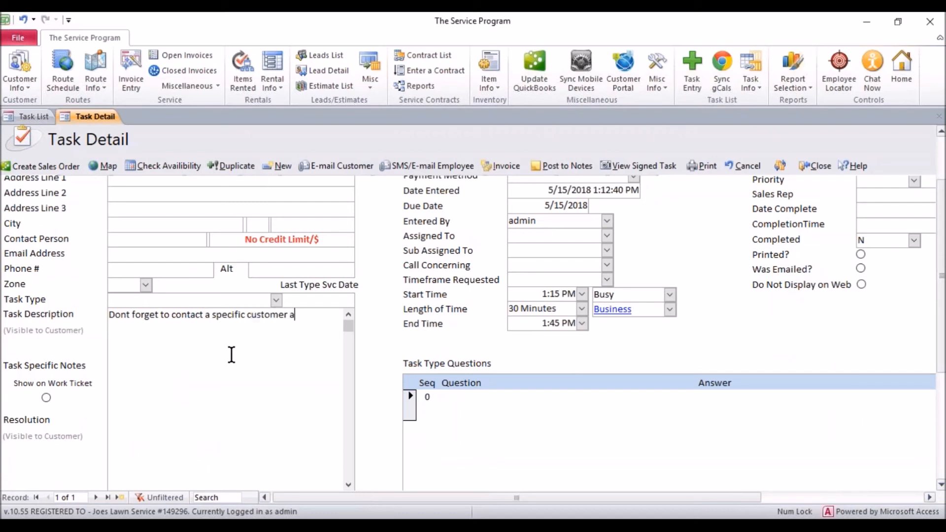
text(nd make sure something w)
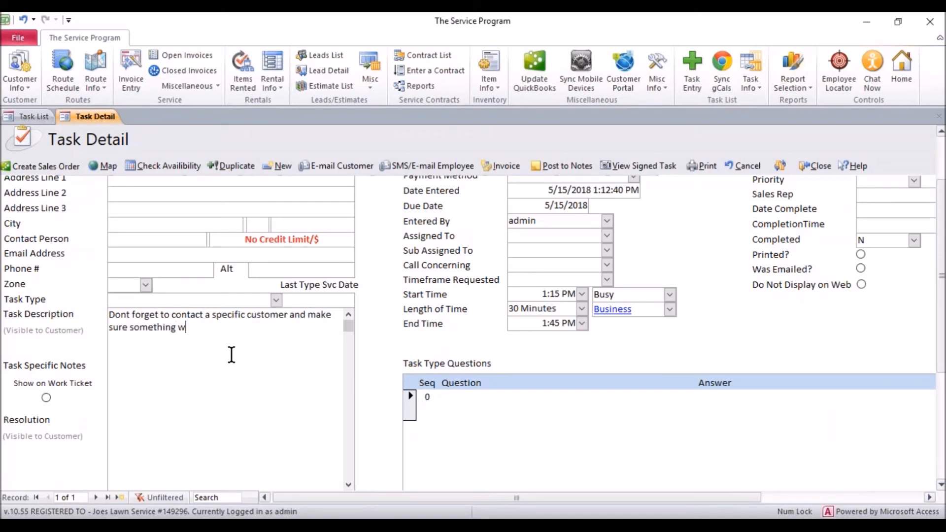
text(as done properly.)
scroll(248, 340, up, 3)
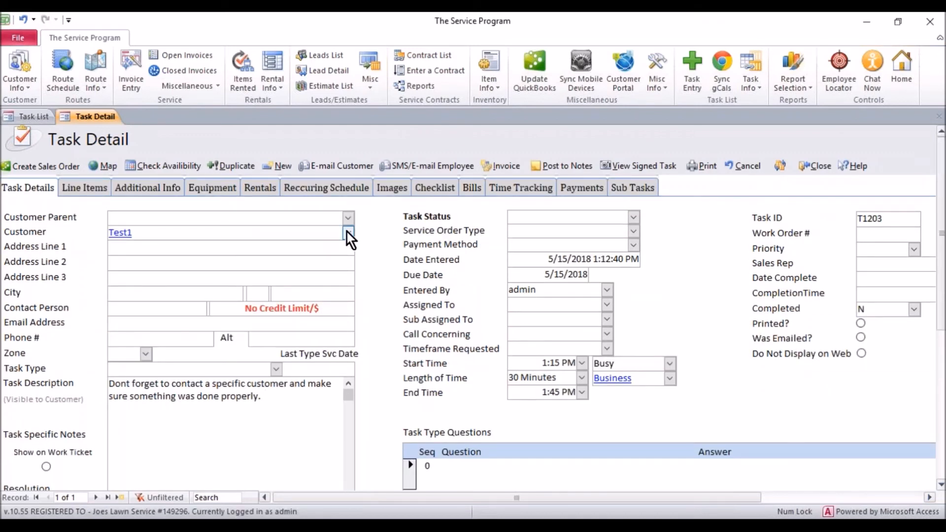
Assign the task to admin, due 5/18/2018, and close the Task Detail.
click(518, 304)
click(606, 304)
click(523, 312)
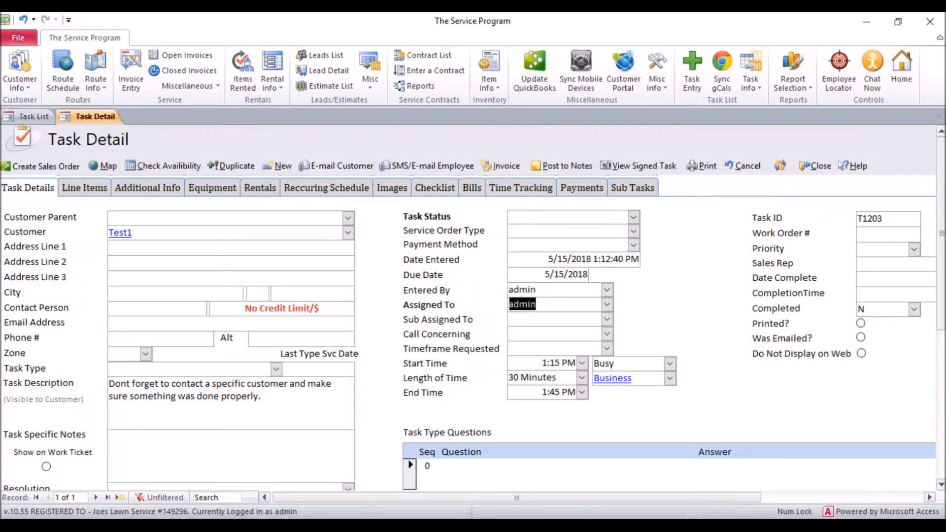
click(534, 274)
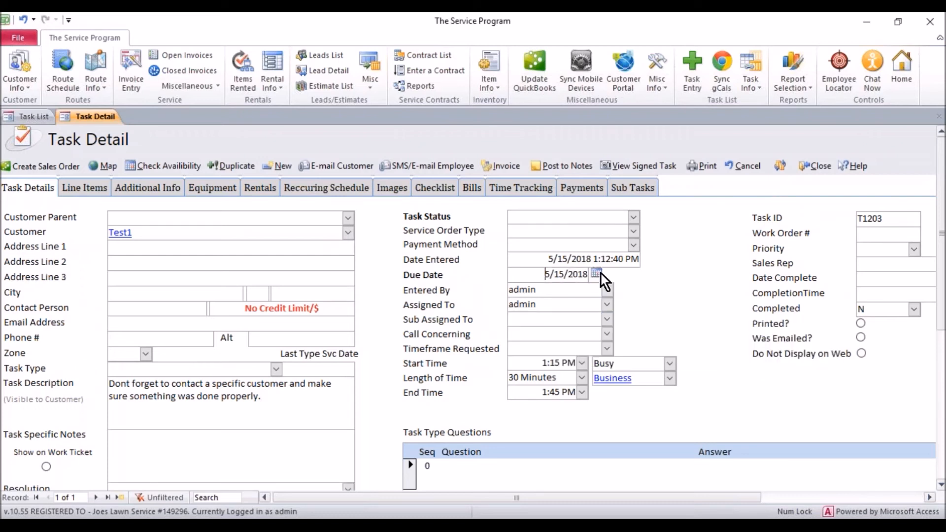
click(597, 274)
click(576, 336)
click(821, 166)
Check task T1203 for Test1 in the list, then select the Alfonsos Pizza row.
drag(428, 220, 355, 219)
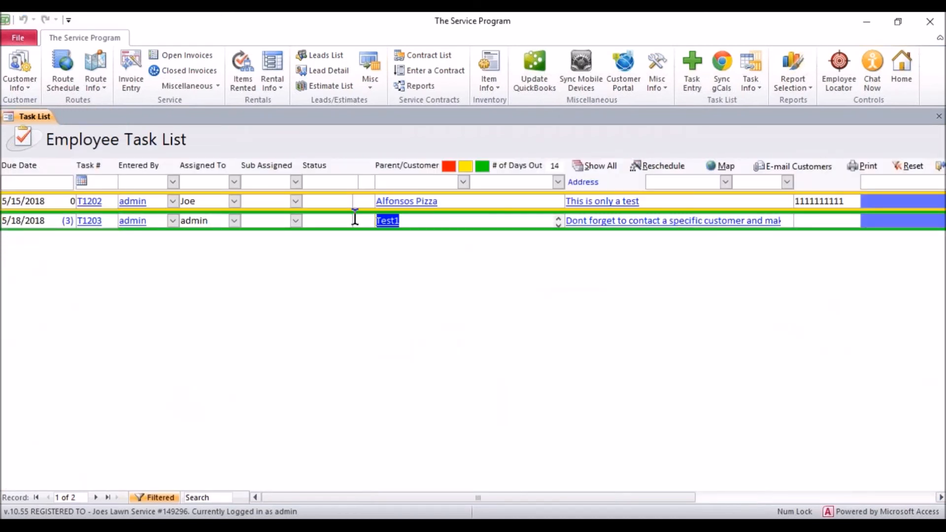
click(113, 221)
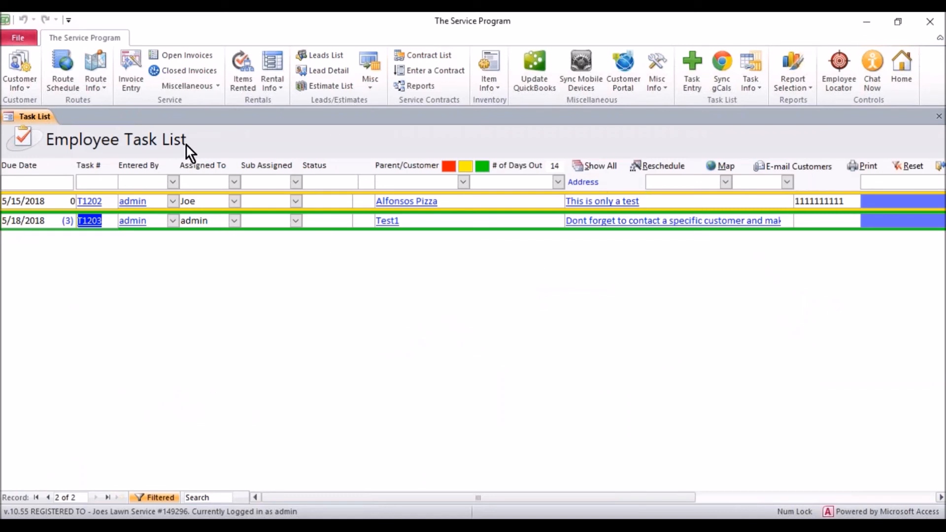
click(448, 201)
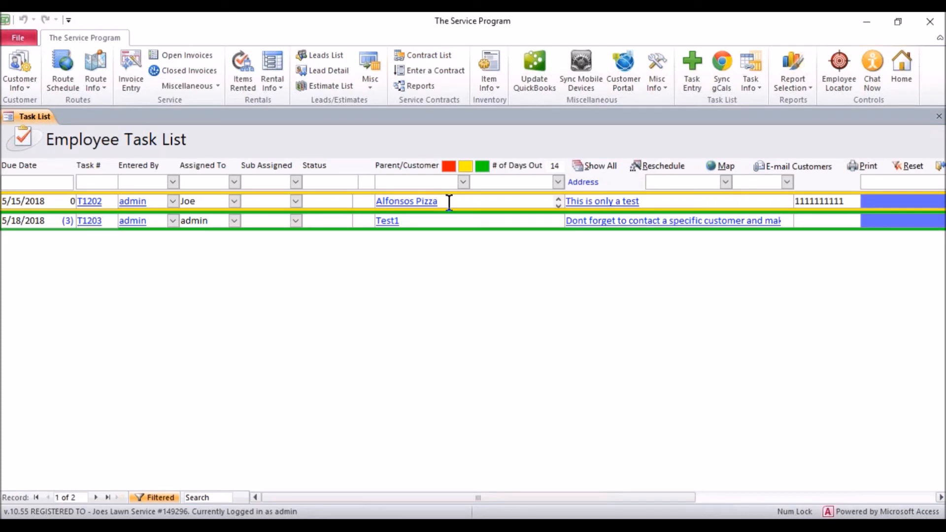
drag(433, 202, 376, 201)
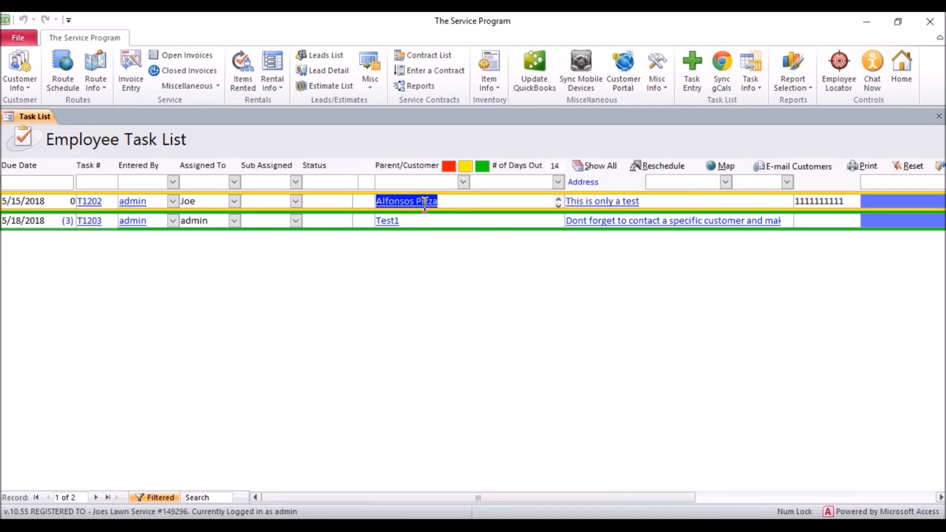
click(446, 202)
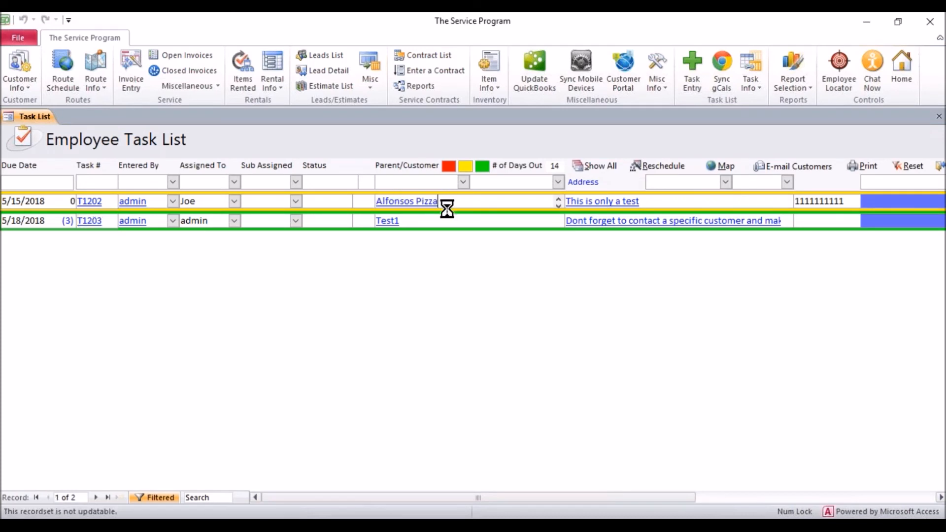
Open Alfonsos Pizza from the task list, add pop-up note 'I need to make sure I collect payment.', close.
double_click(447, 201)
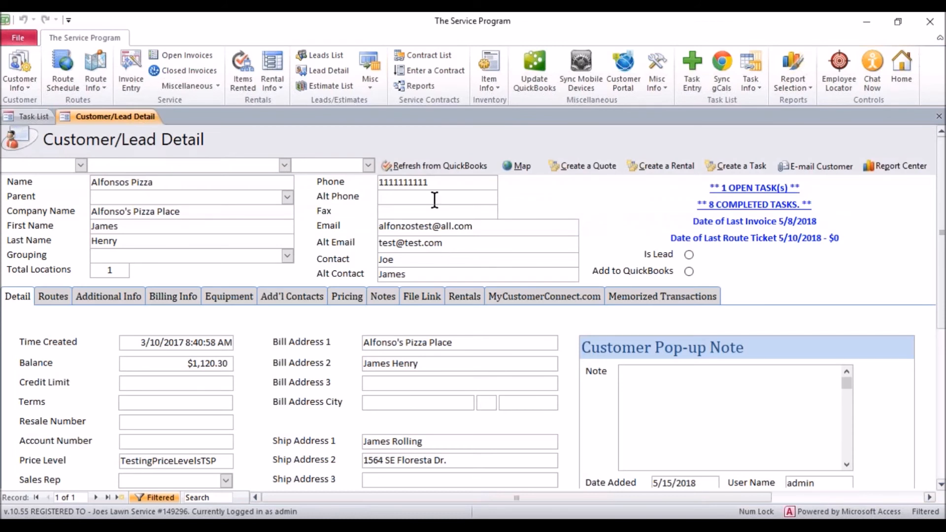
click(713, 412)
text(I need to make sure I)
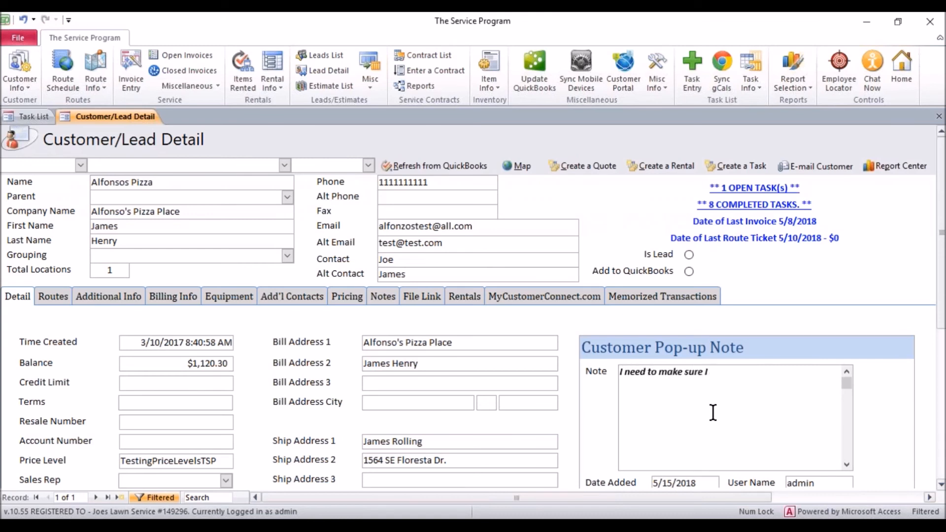
text( collect payment.)
drag(525, 497, 611, 509)
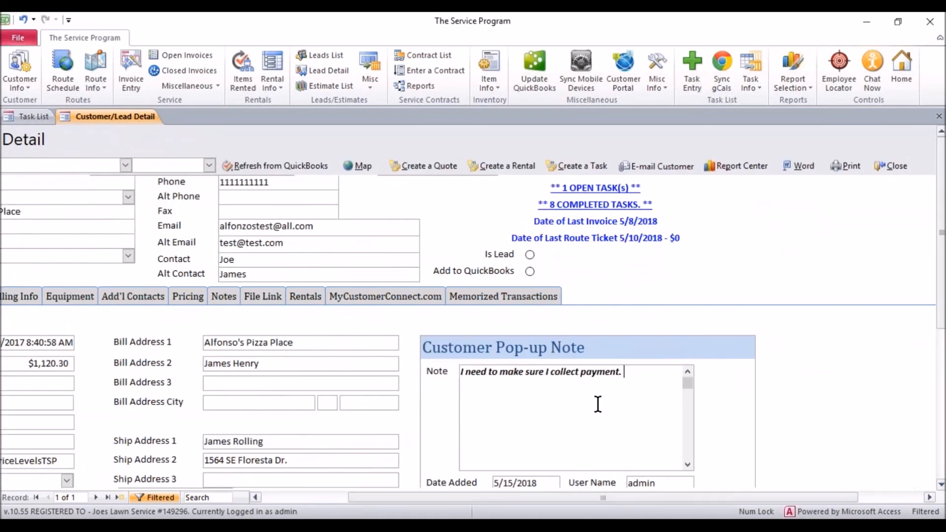
click(901, 173)
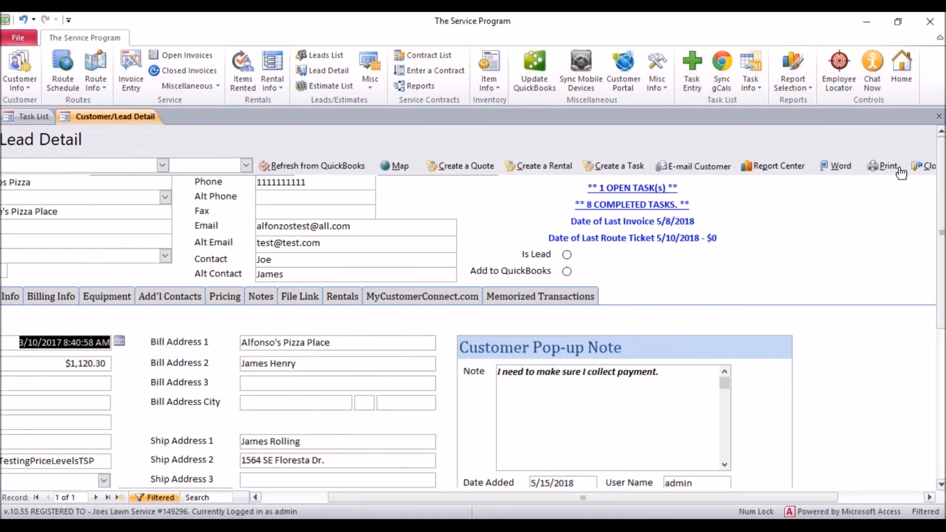
click(932, 173)
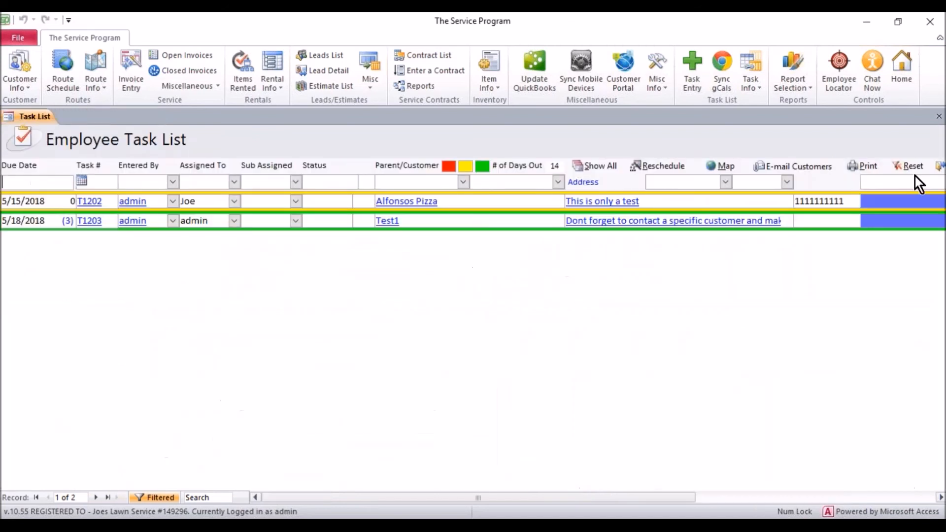
Open Alfonsos Pizza to confirm its payment Customer Alert appears, then close the record.
click(547, 201)
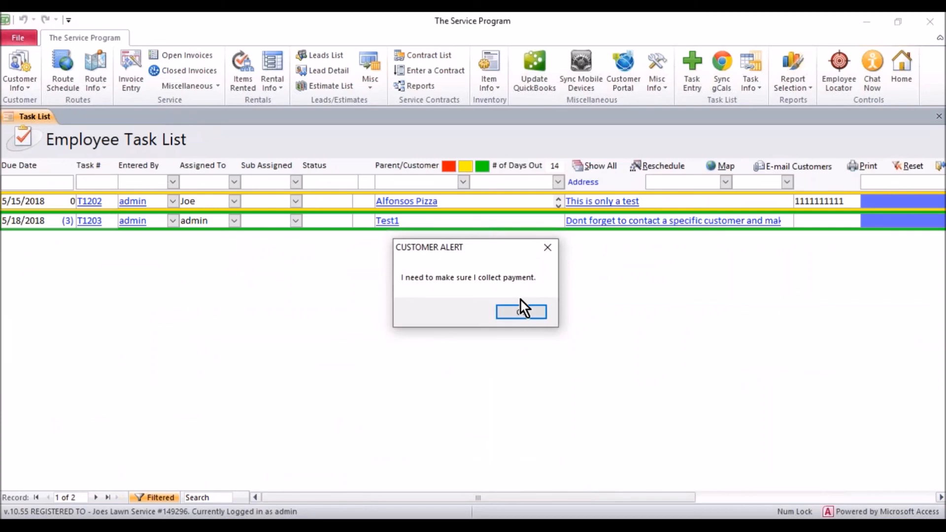
click(520, 312)
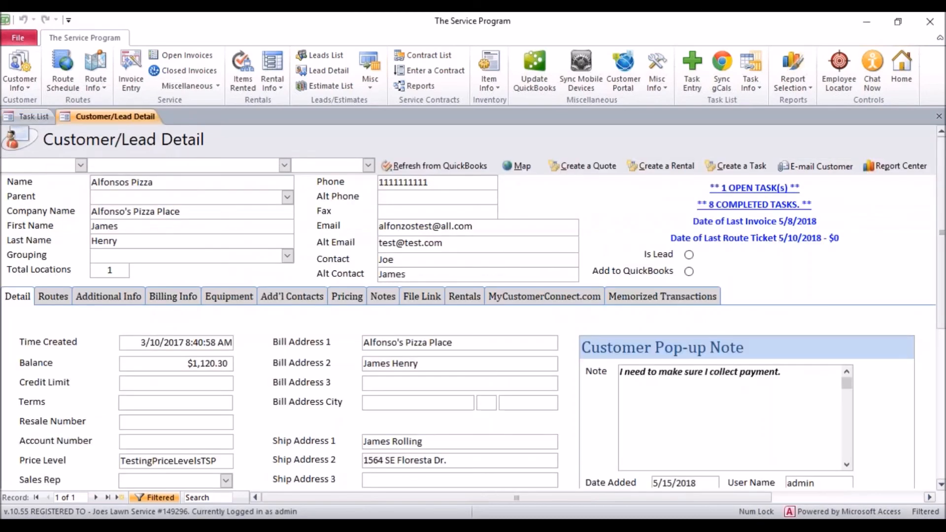
click(939, 117)
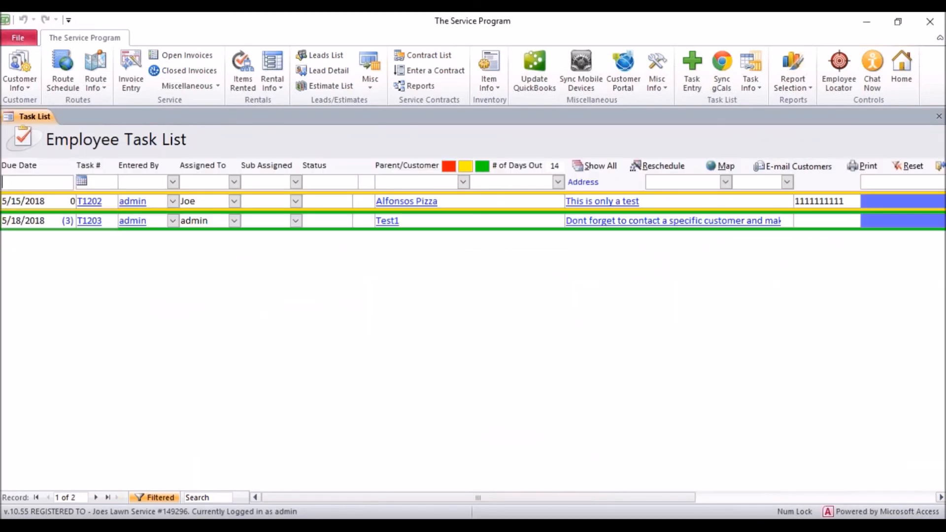
Open task T1202, confirm the same Customer Alert appears, and close the task.
drag(83, 201, 104, 202)
click(104, 201)
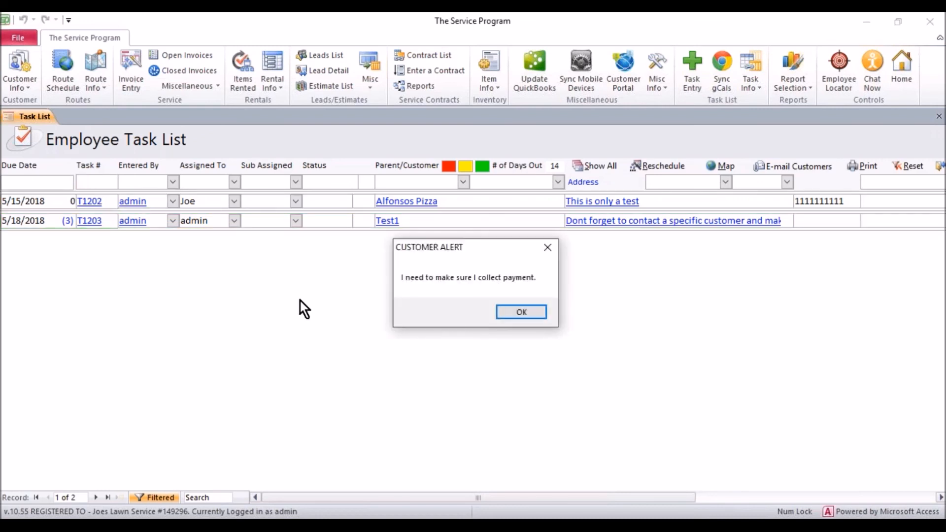
click(521, 312)
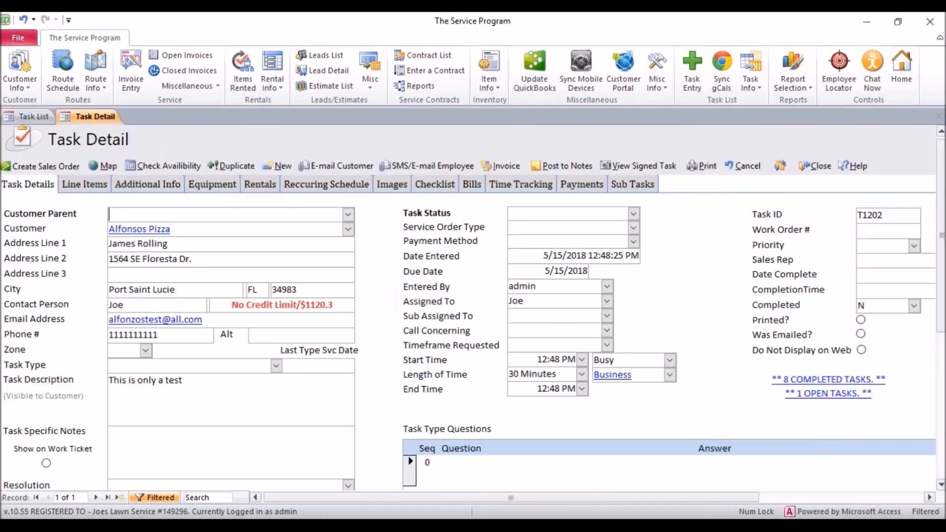
click(814, 166)
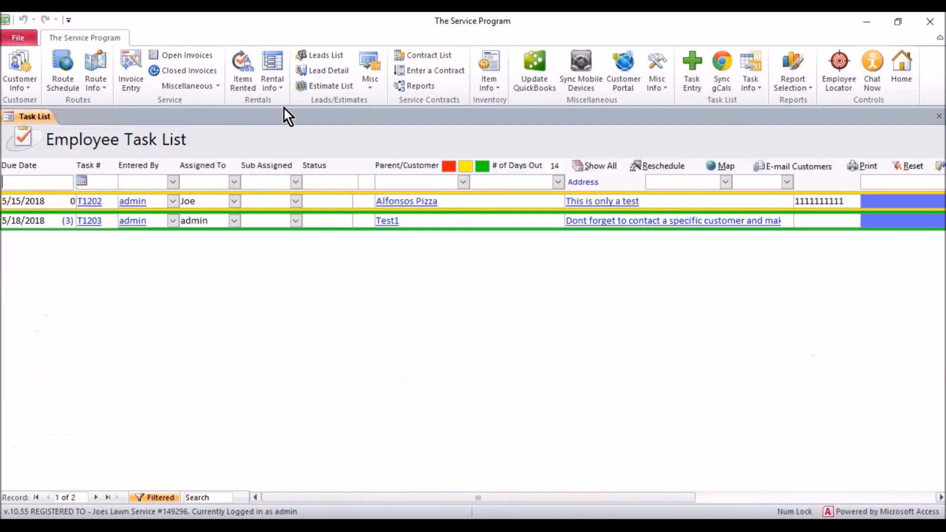
click(66, 66)
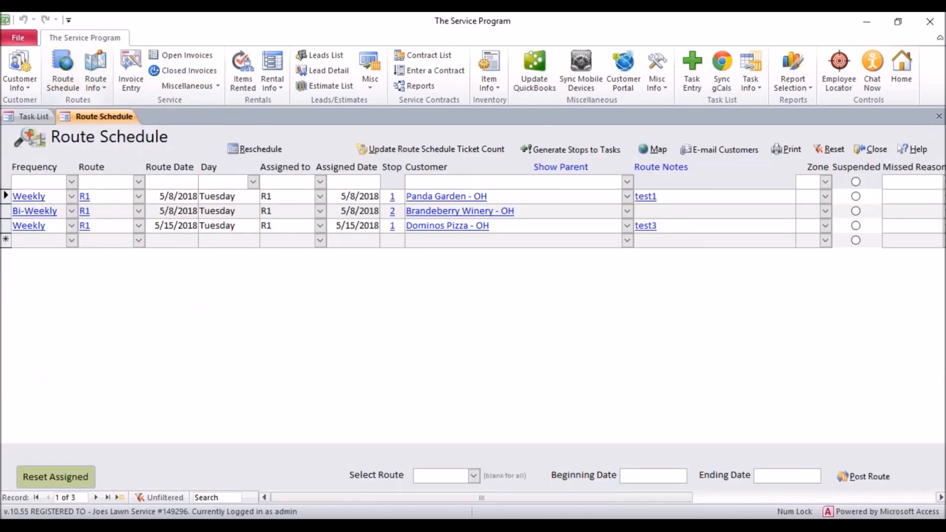
Add a Route Schedule row with frequency Bi-Weekly, route R1 and route date 5/15/2018.
click(71, 240)
click(67, 256)
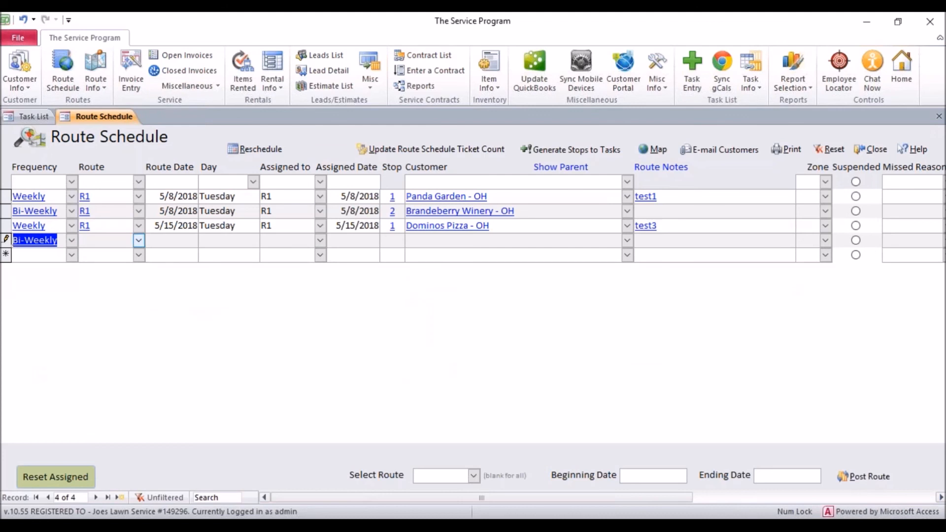
click(138, 240)
click(138, 268)
click(180, 238)
click(207, 238)
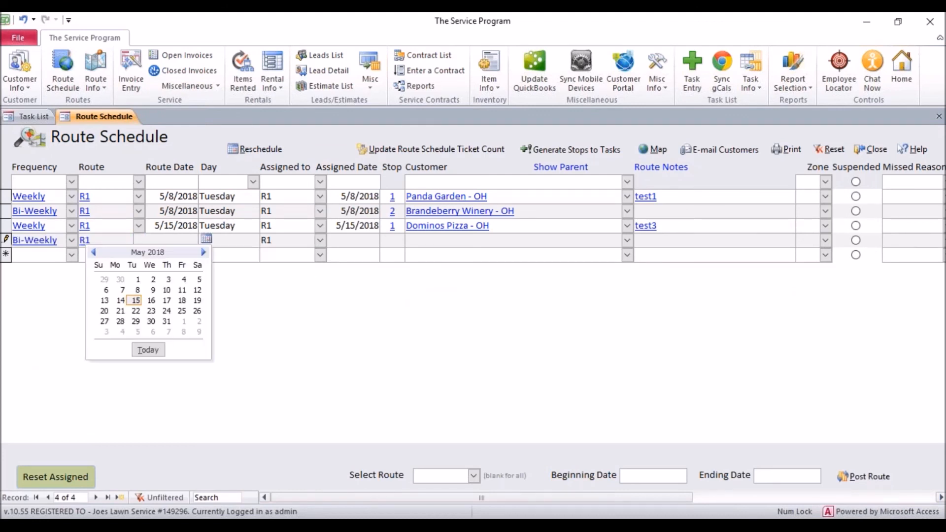
click(157, 349)
Set the stop's customer to Alfonsos Pizza with note 'Make sure you collect payment from customer.'.
click(428, 239)
click(627, 241)
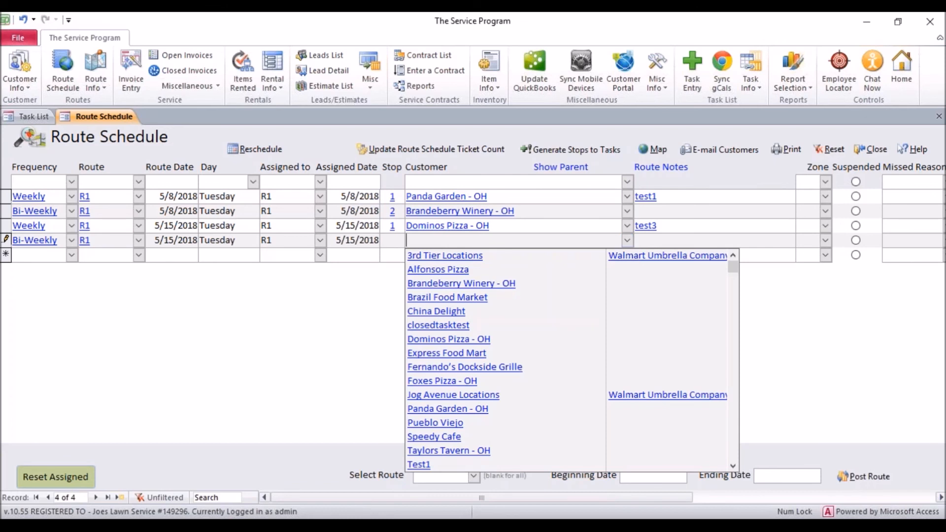
click(484, 272)
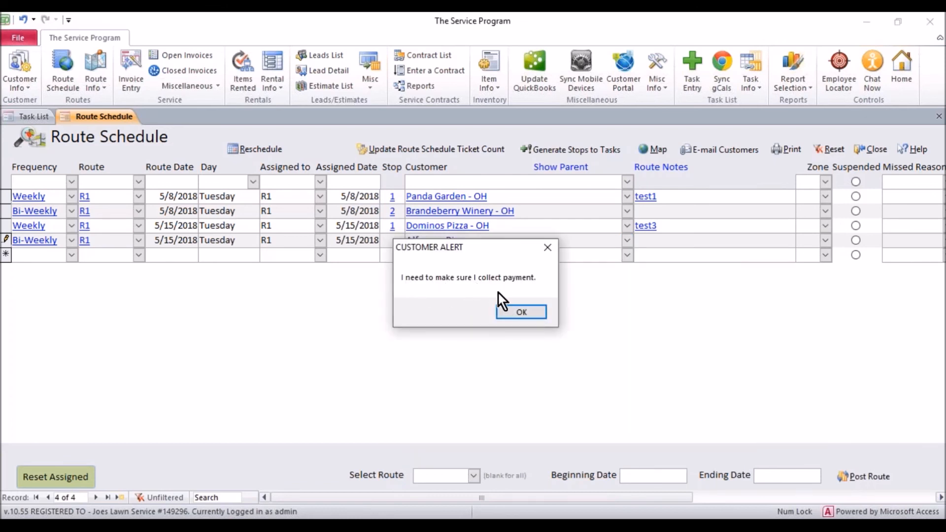
click(510, 312)
click(641, 240)
text(Make sure you coll)
text(ect payme)
text(nt from customer.)
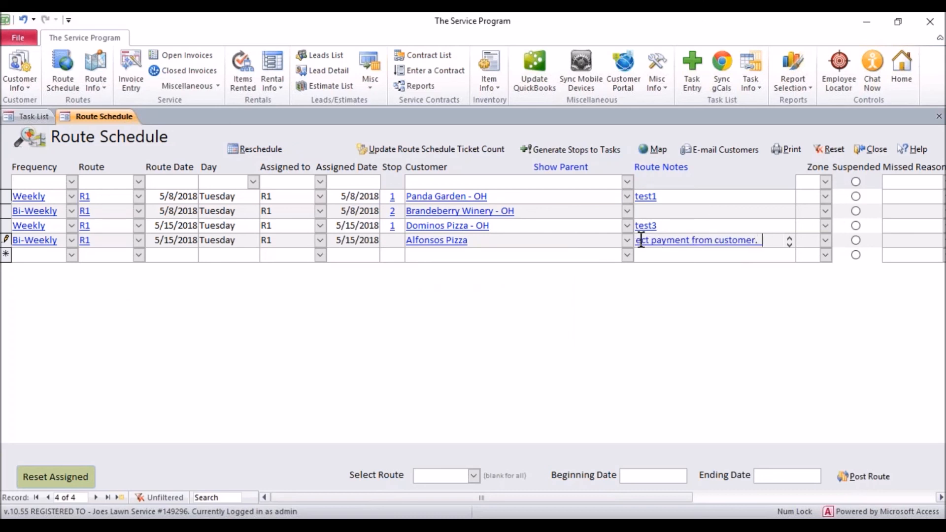
key(Up)
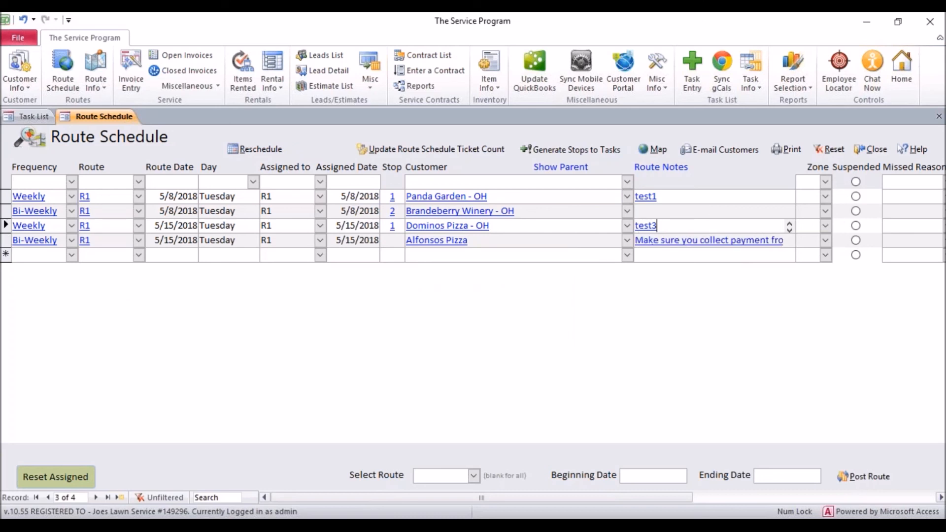
click(869, 150)
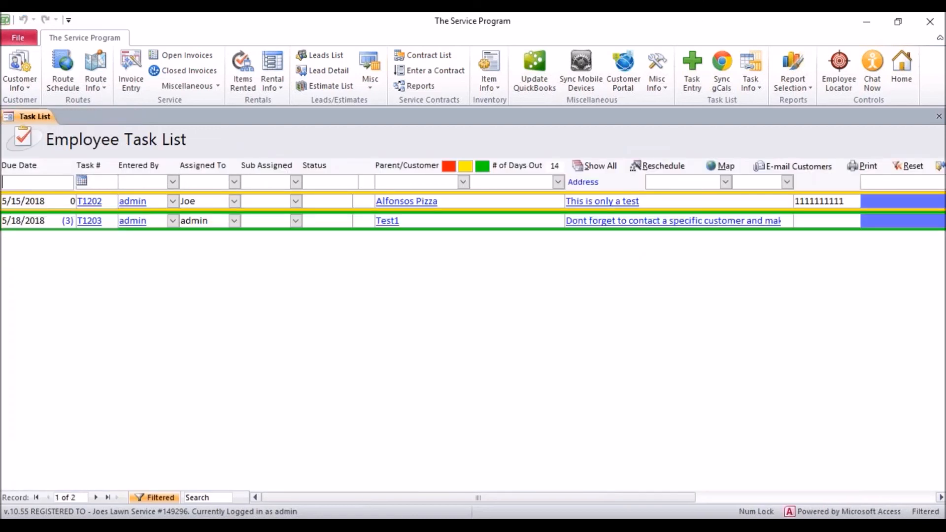